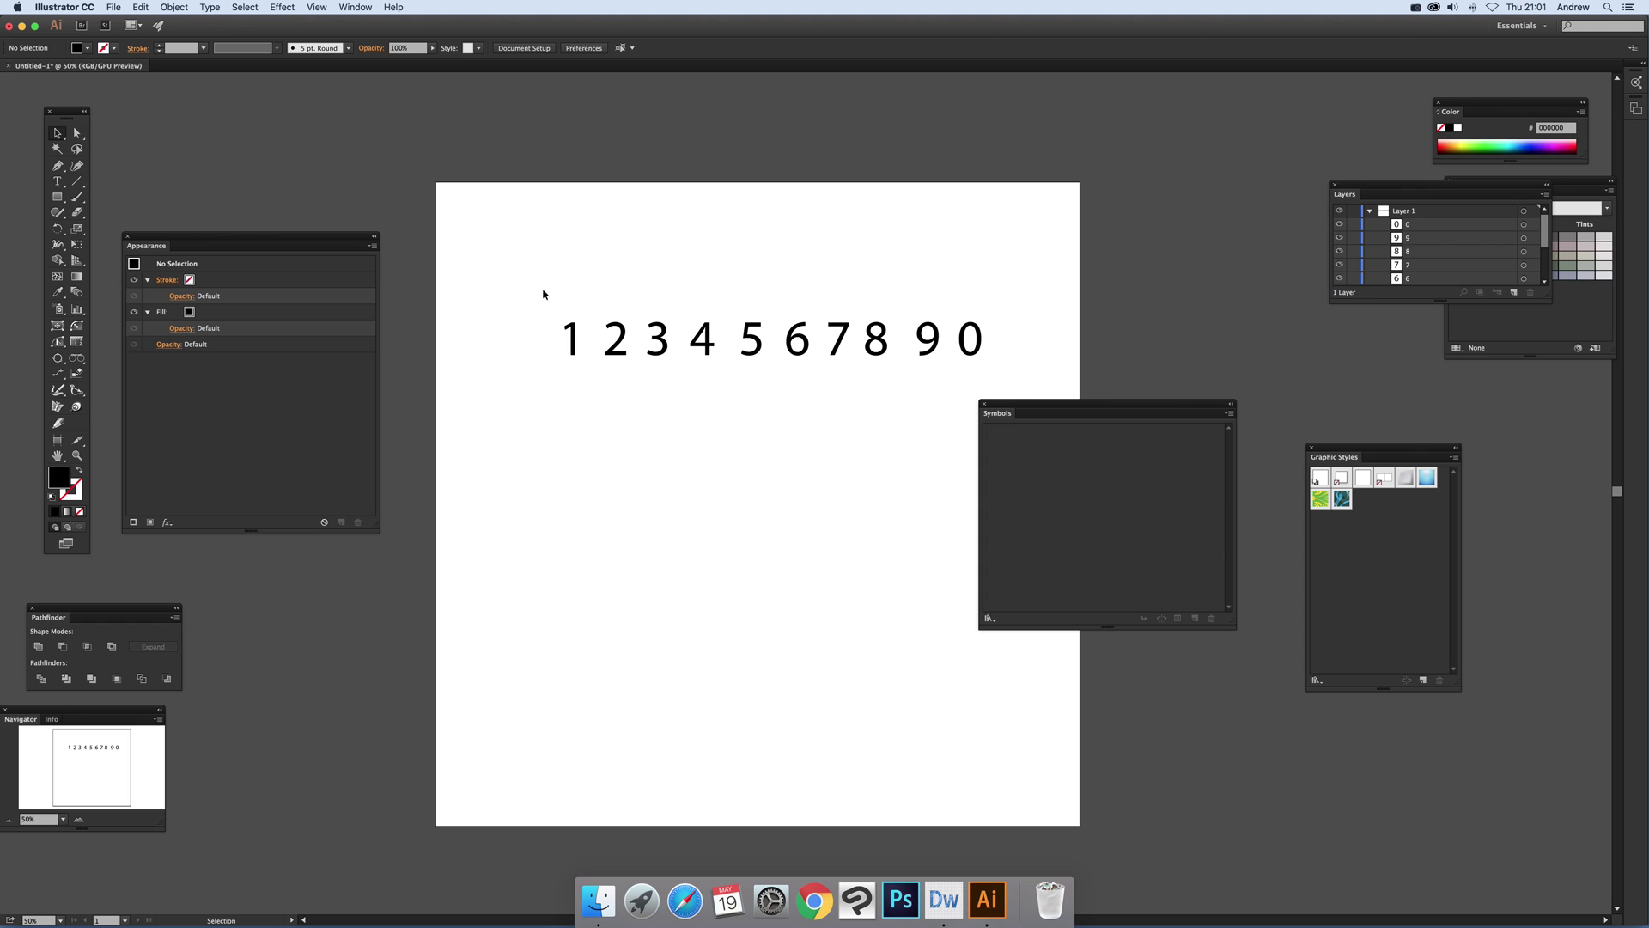
Click through the digit text objects 1, 2, 3, 4 and 6, ending with the digit 1 selected.
click(575, 342)
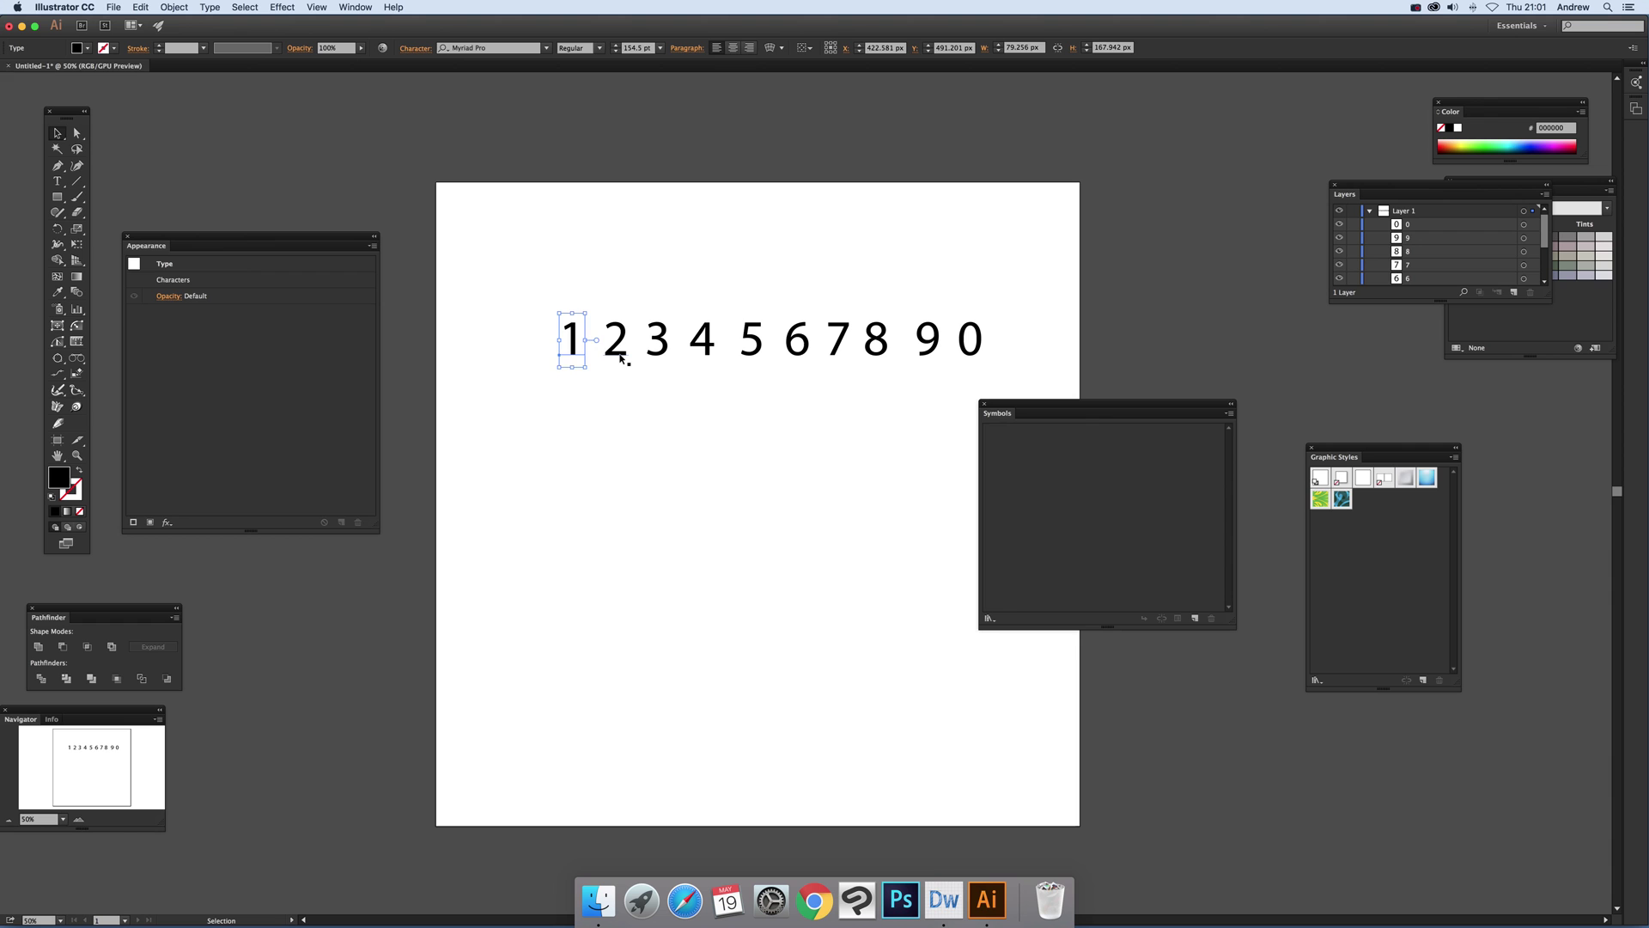
click(615, 352)
click(660, 348)
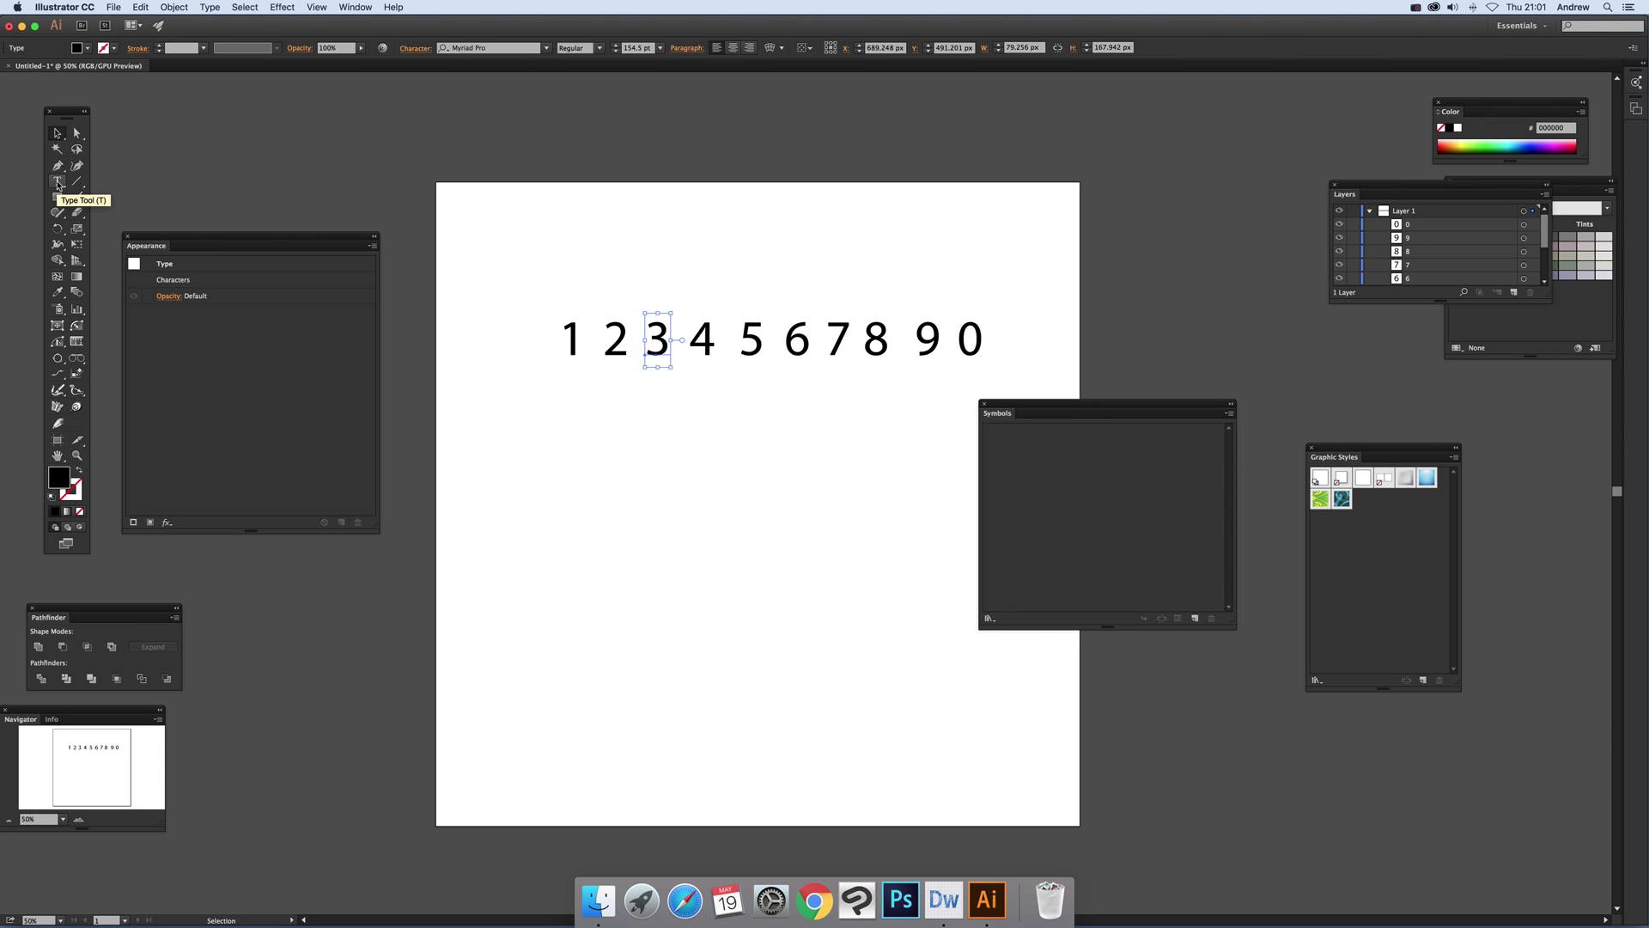
click(704, 350)
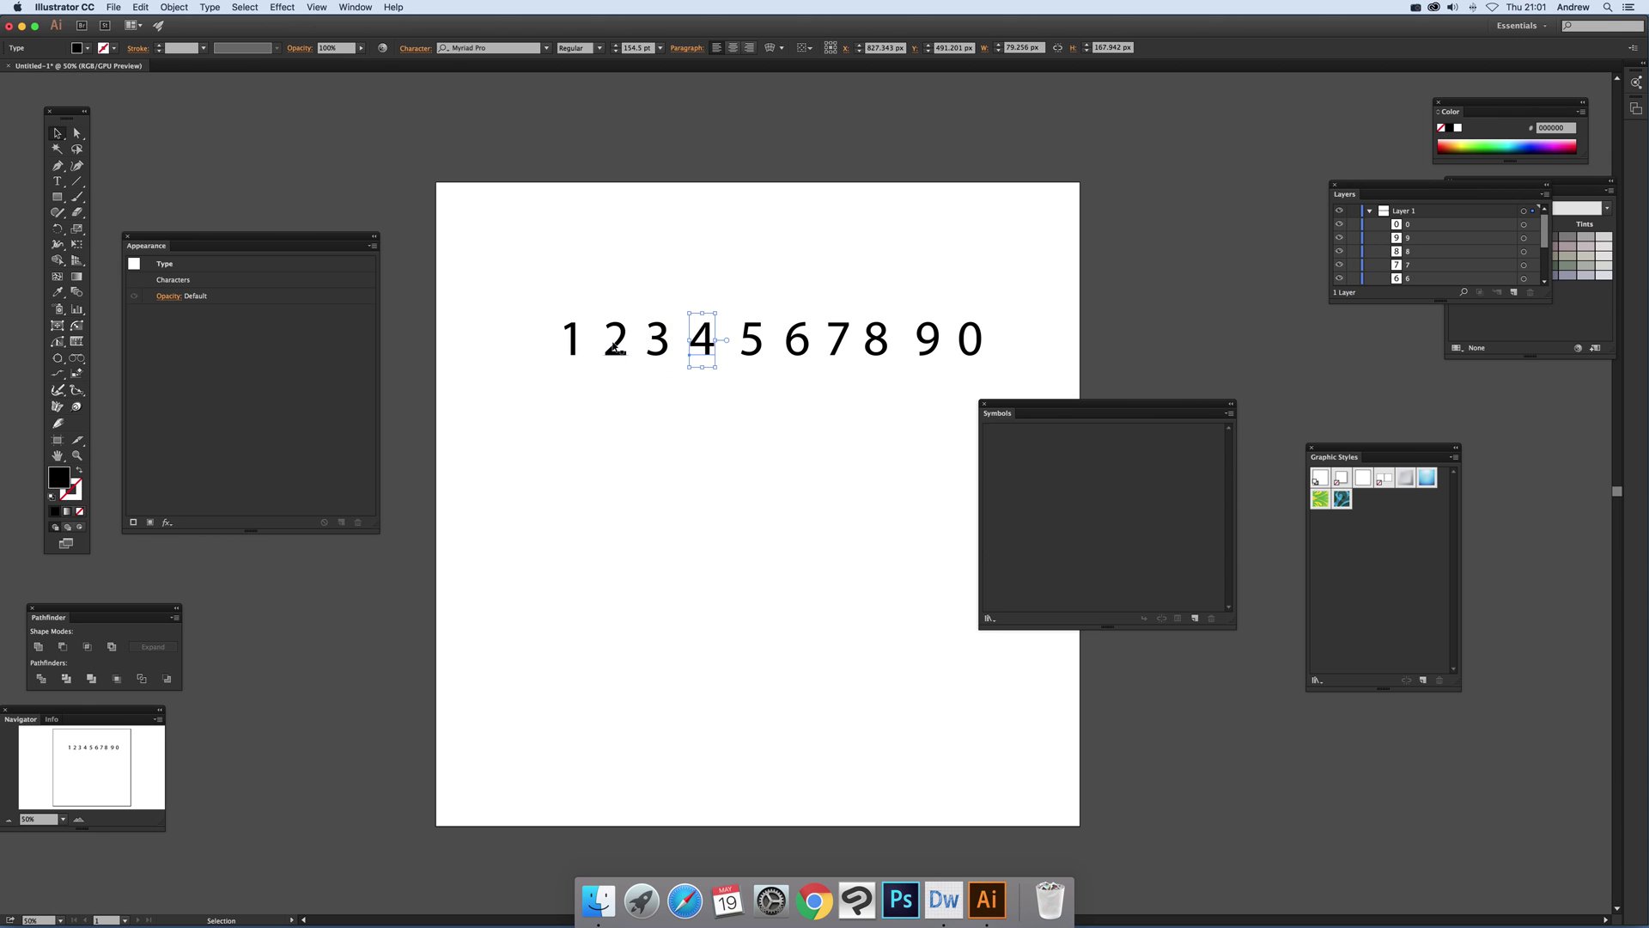
click(796, 348)
click(574, 342)
Drag the digit 1 into the Symbols panel, confirm it as a new symbol, then deselect.
click(338, 6)
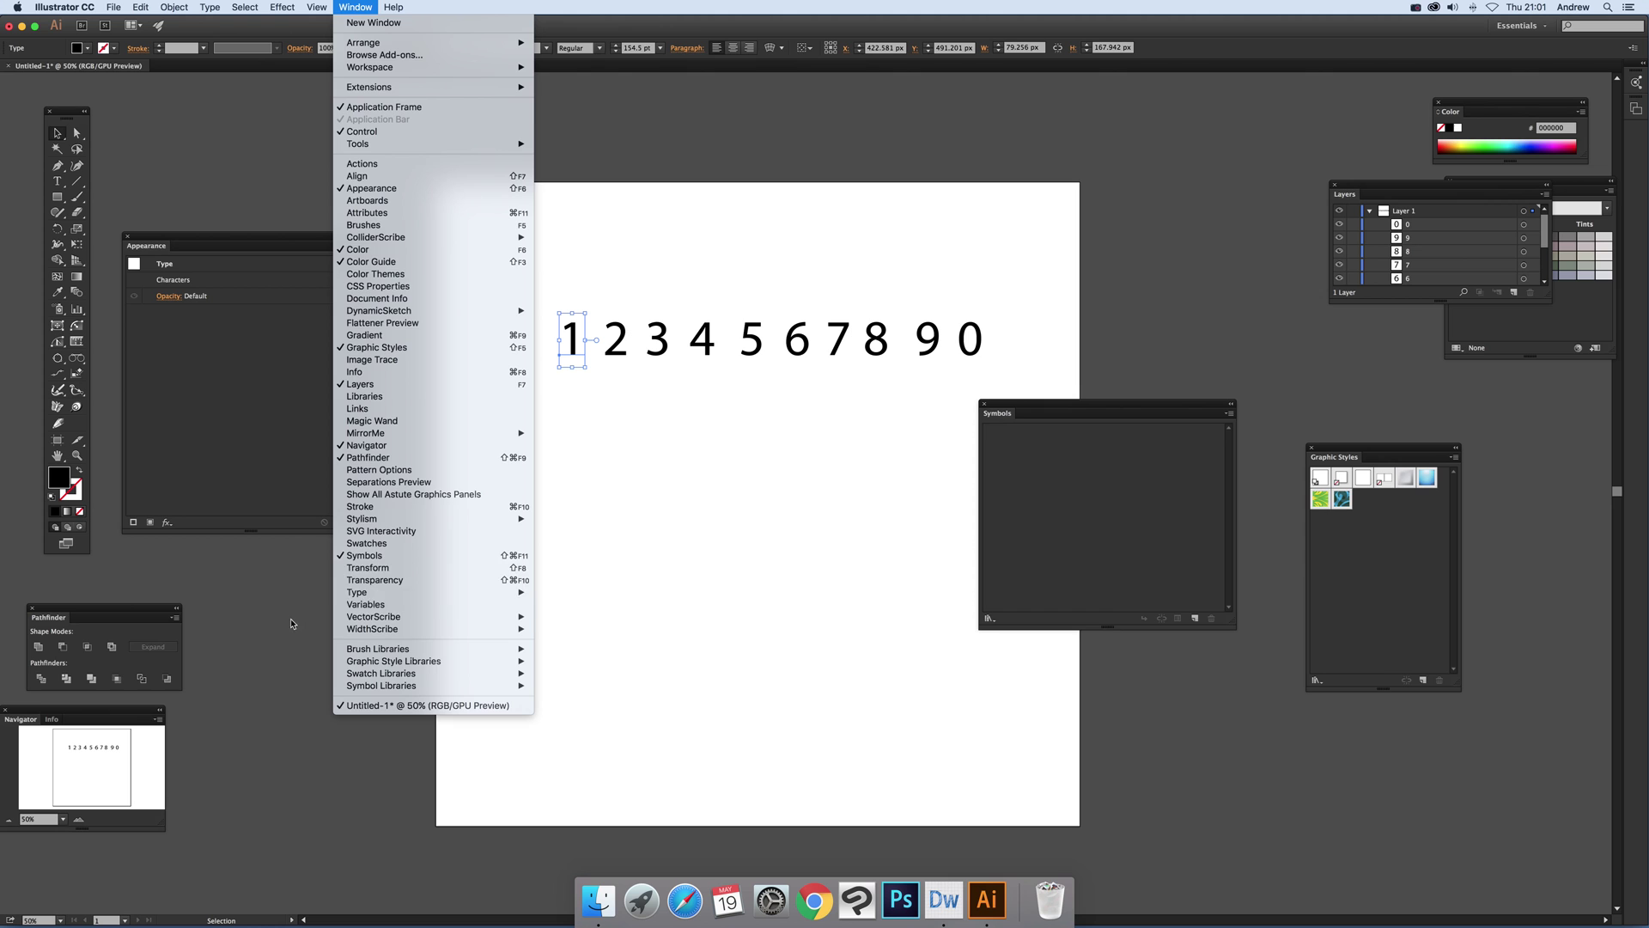
click(221, 599)
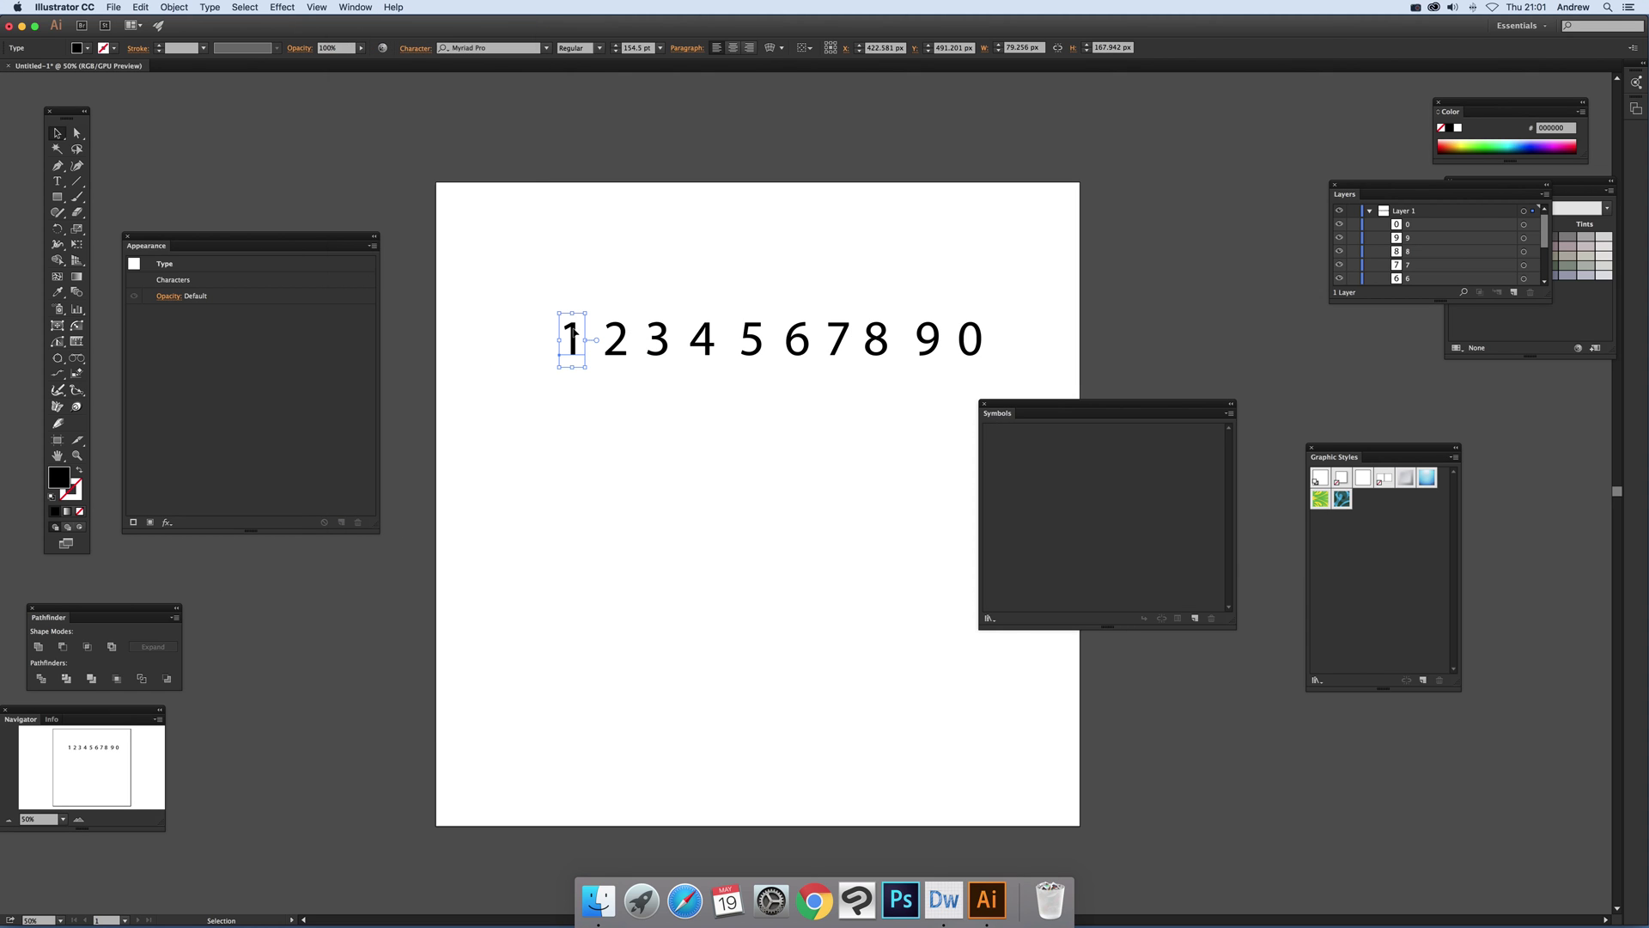
drag(574, 335, 1031, 453)
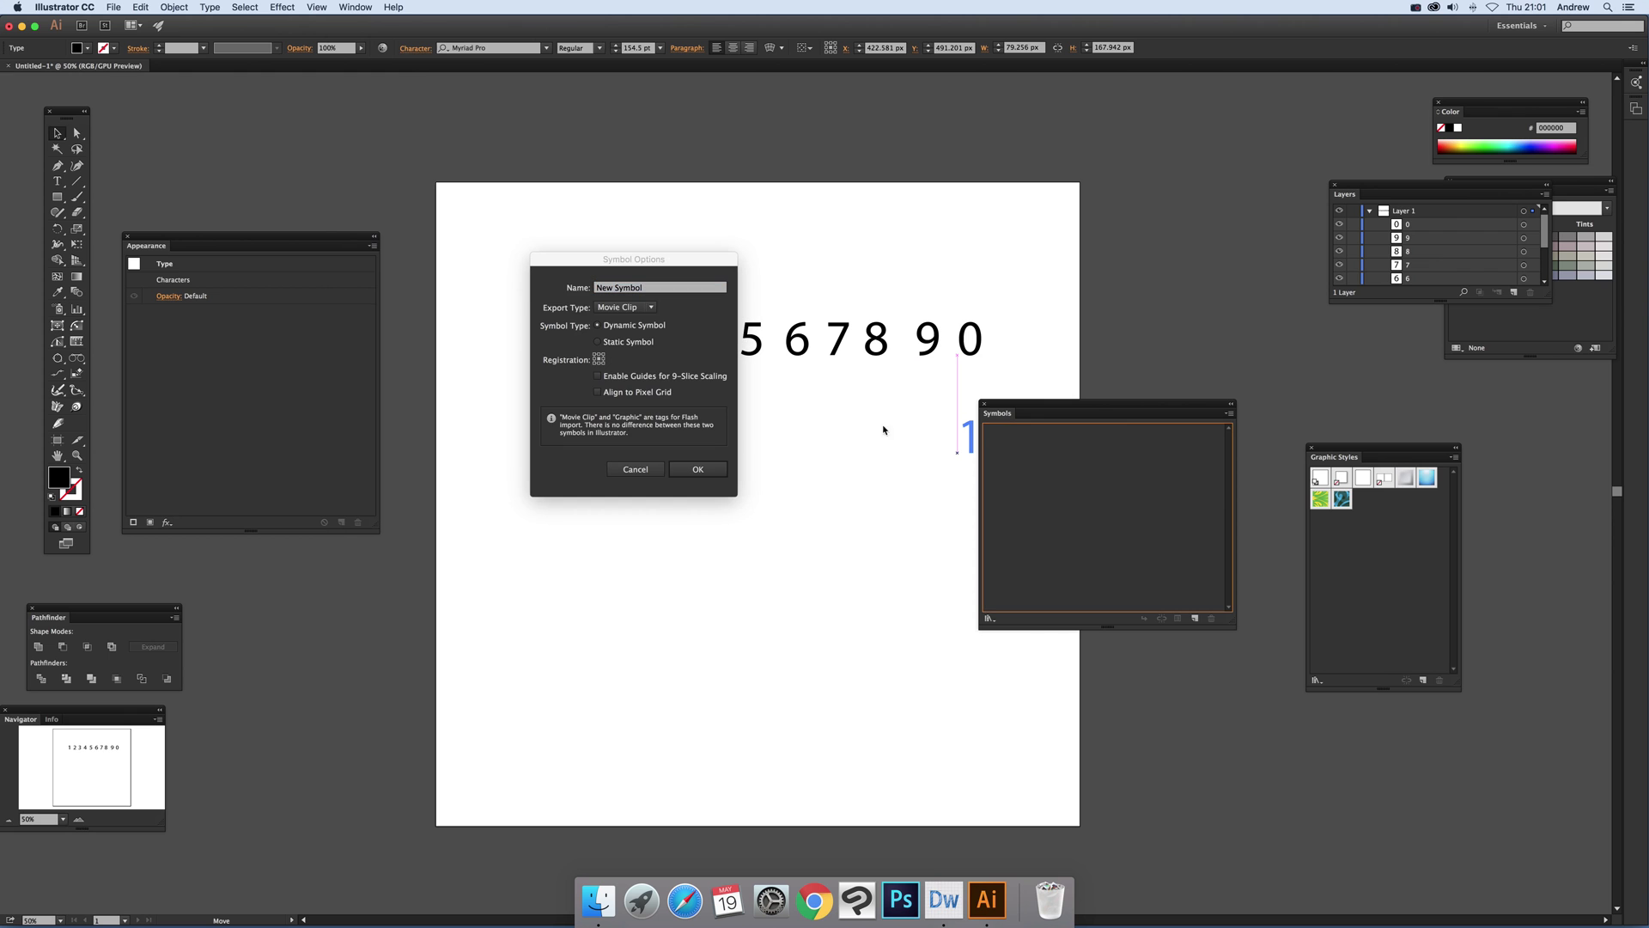
click(698, 469)
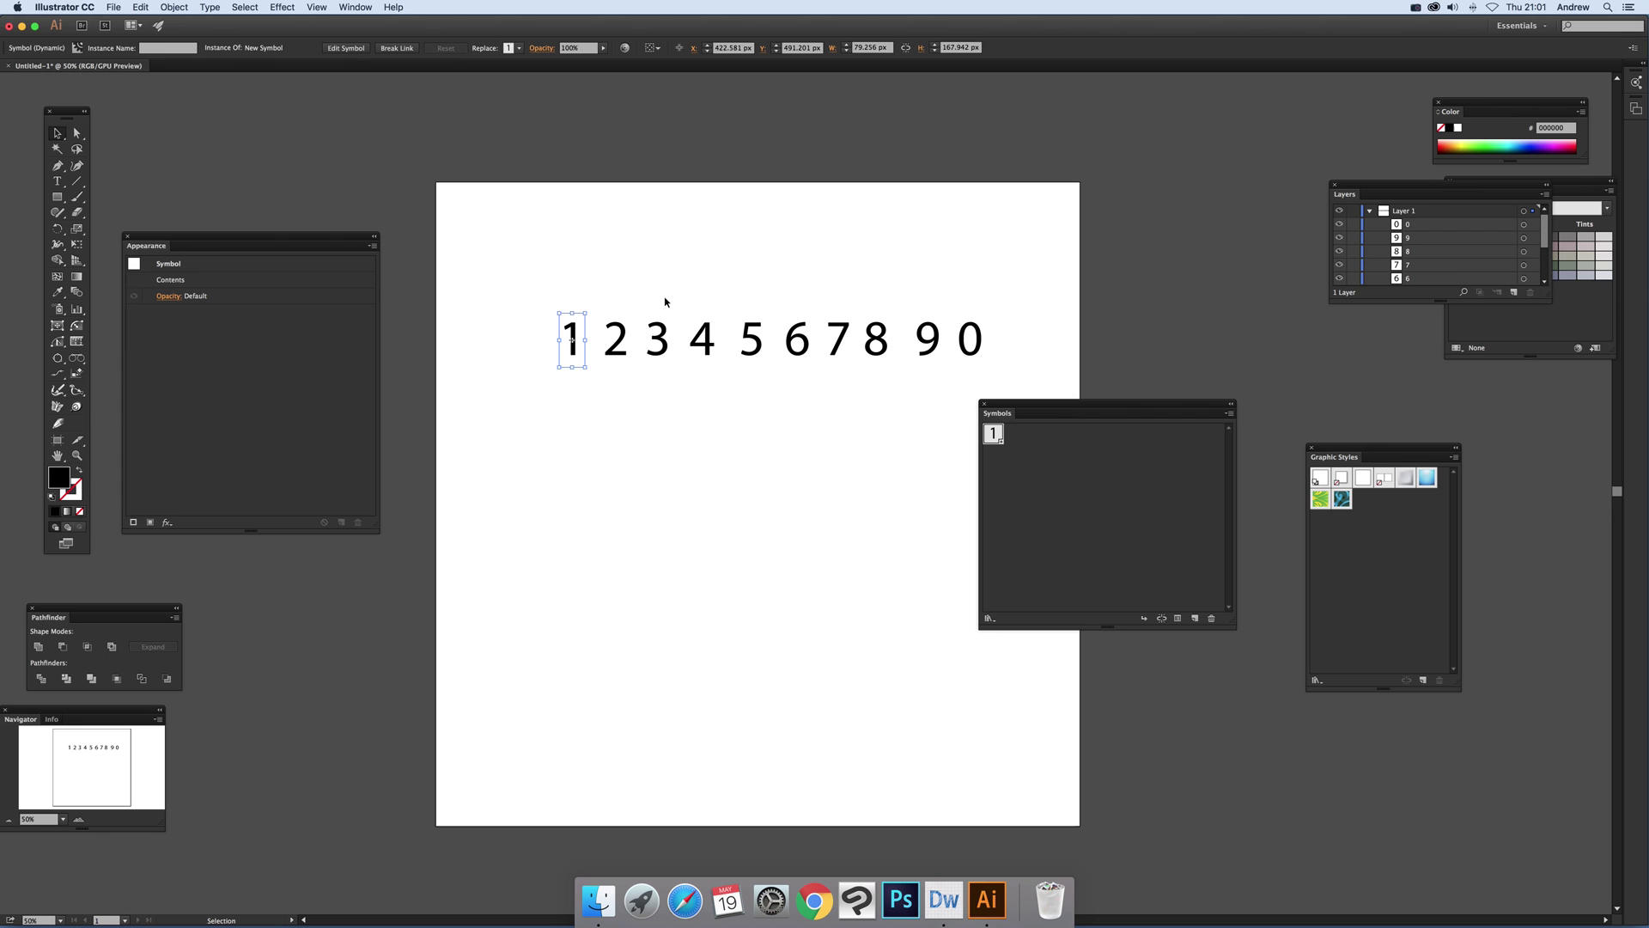
click(597, 277)
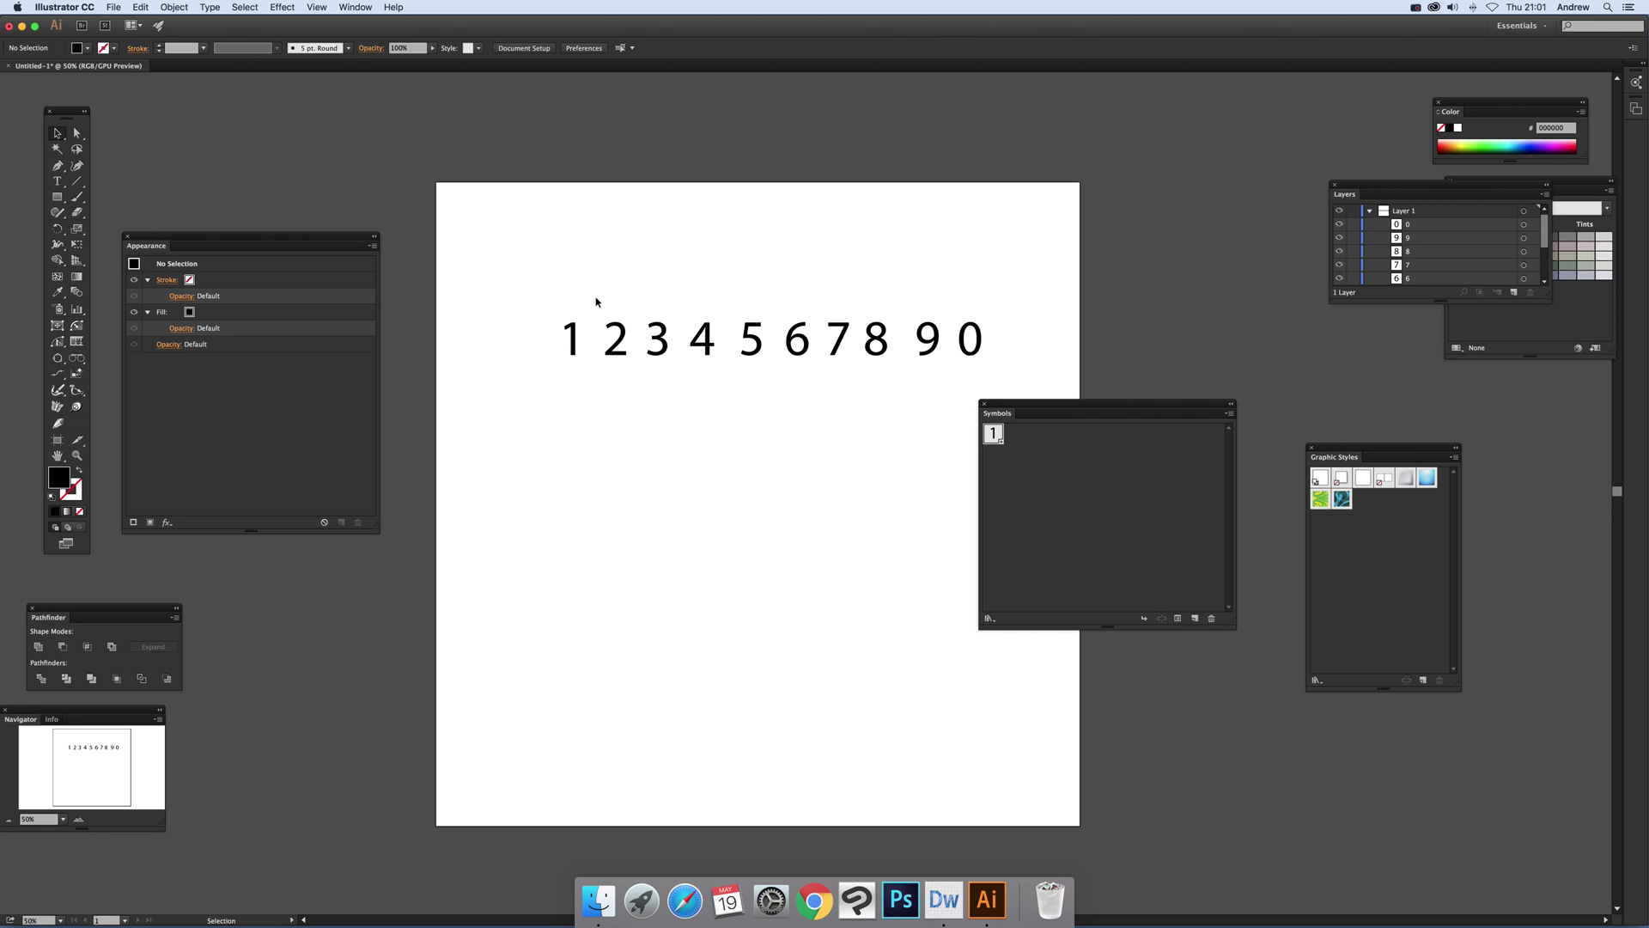
Marquee-select digits 2 through 0 and make symbols via Create Symbol Variants, keeping New Symbol as base.
drag(596, 297, 1008, 370)
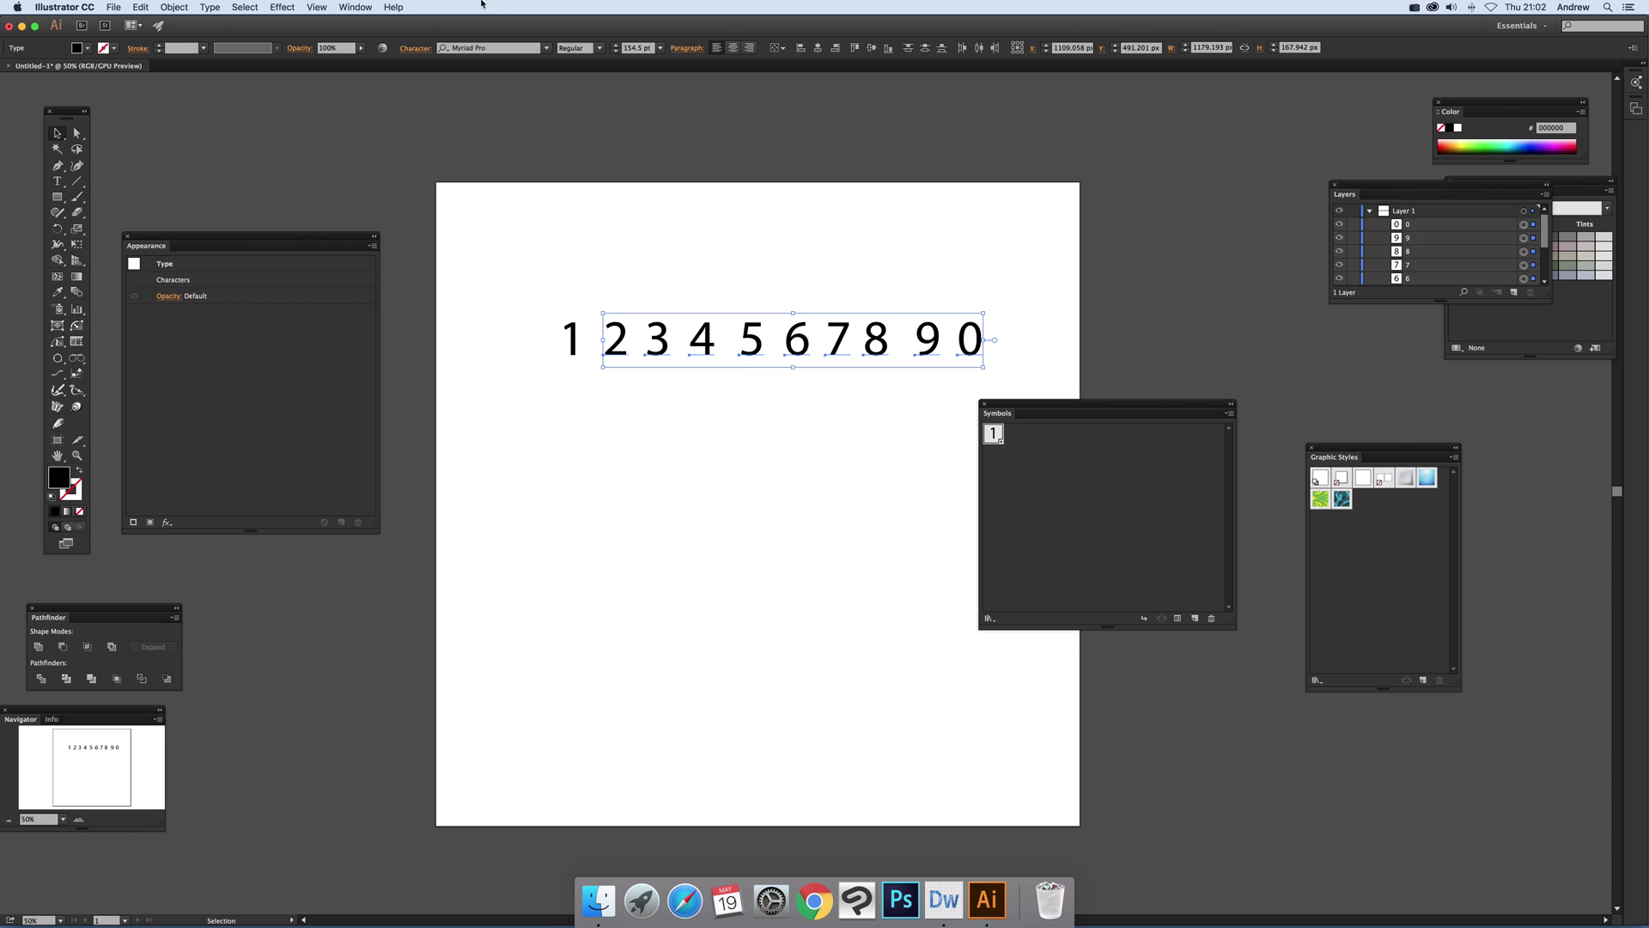
click(173, 8)
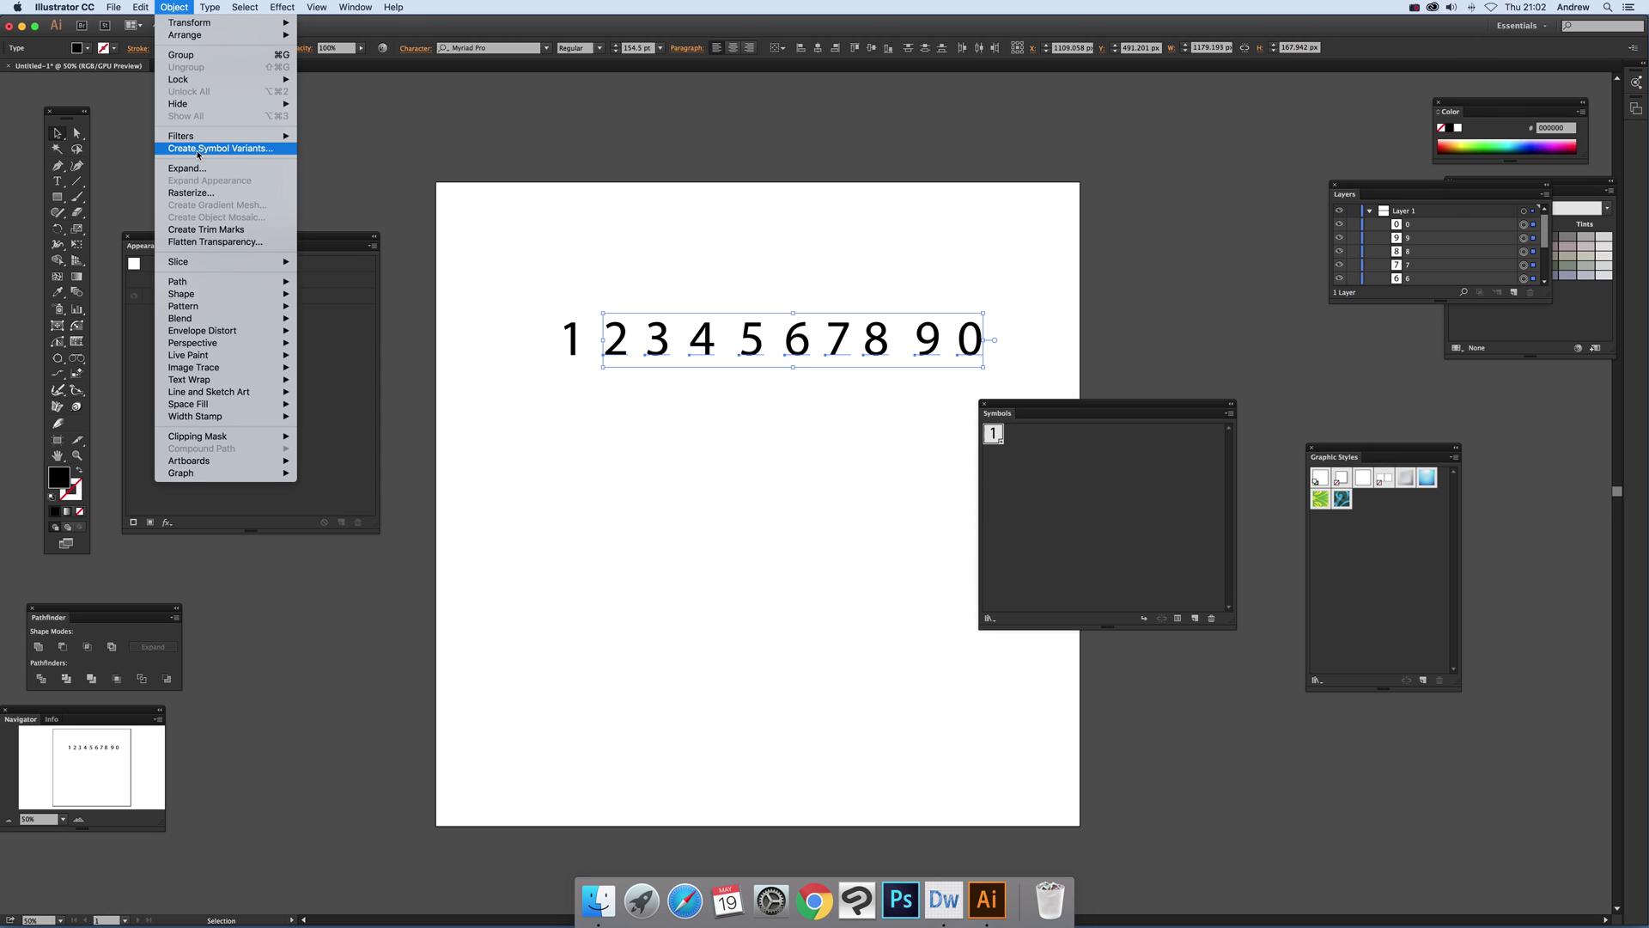
click(230, 152)
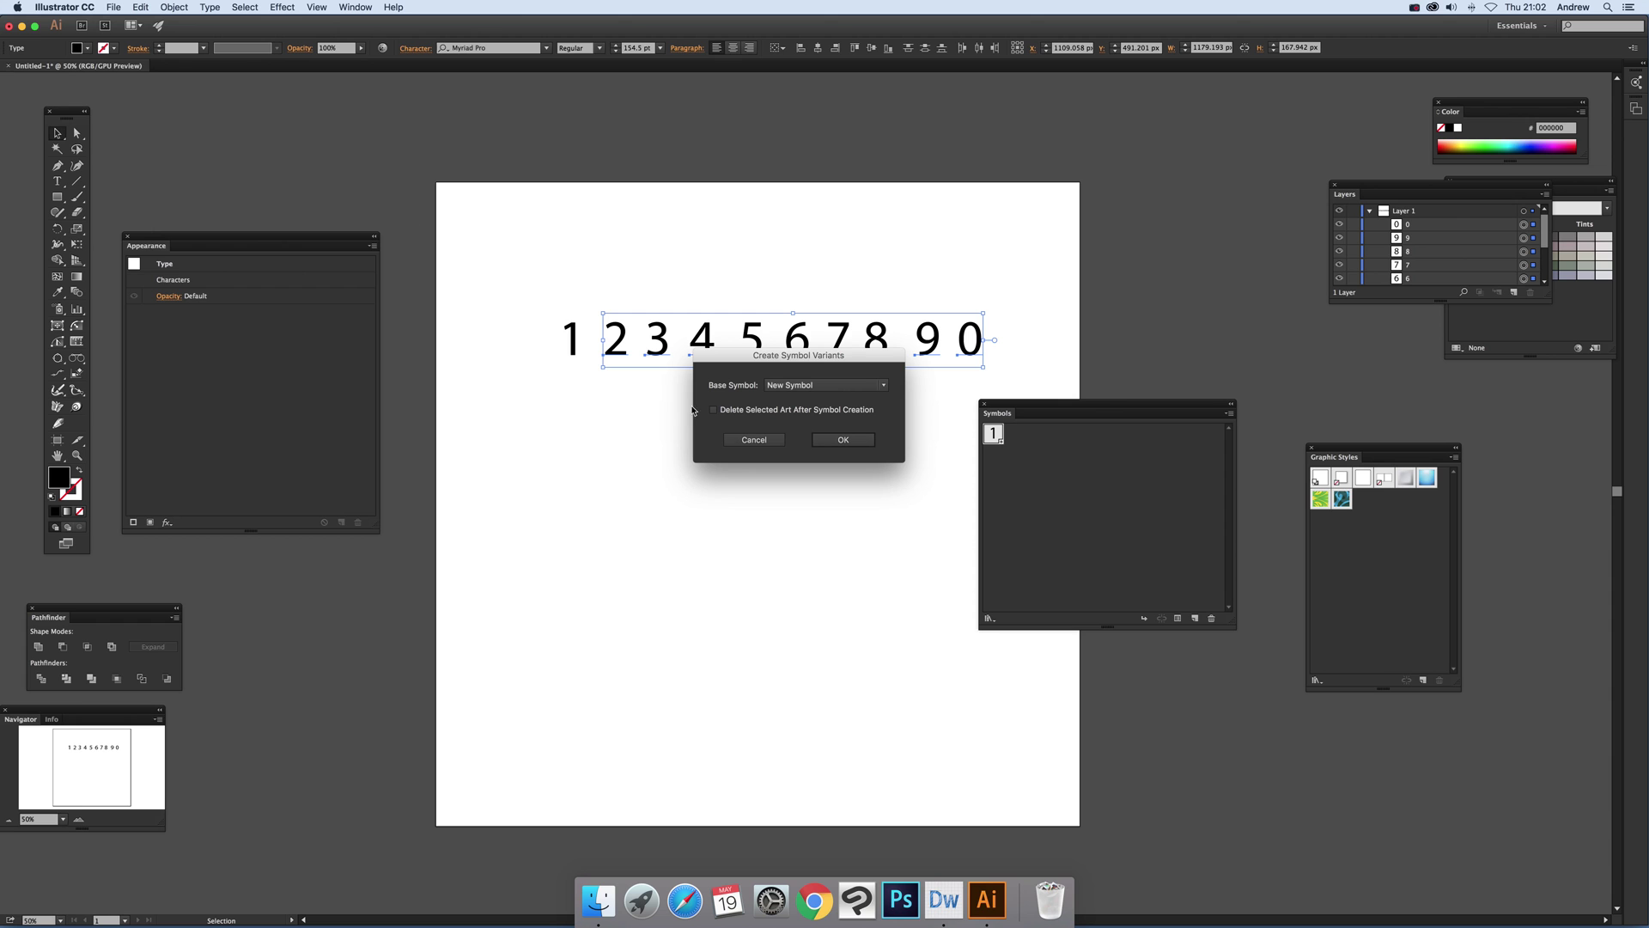
click(801, 387)
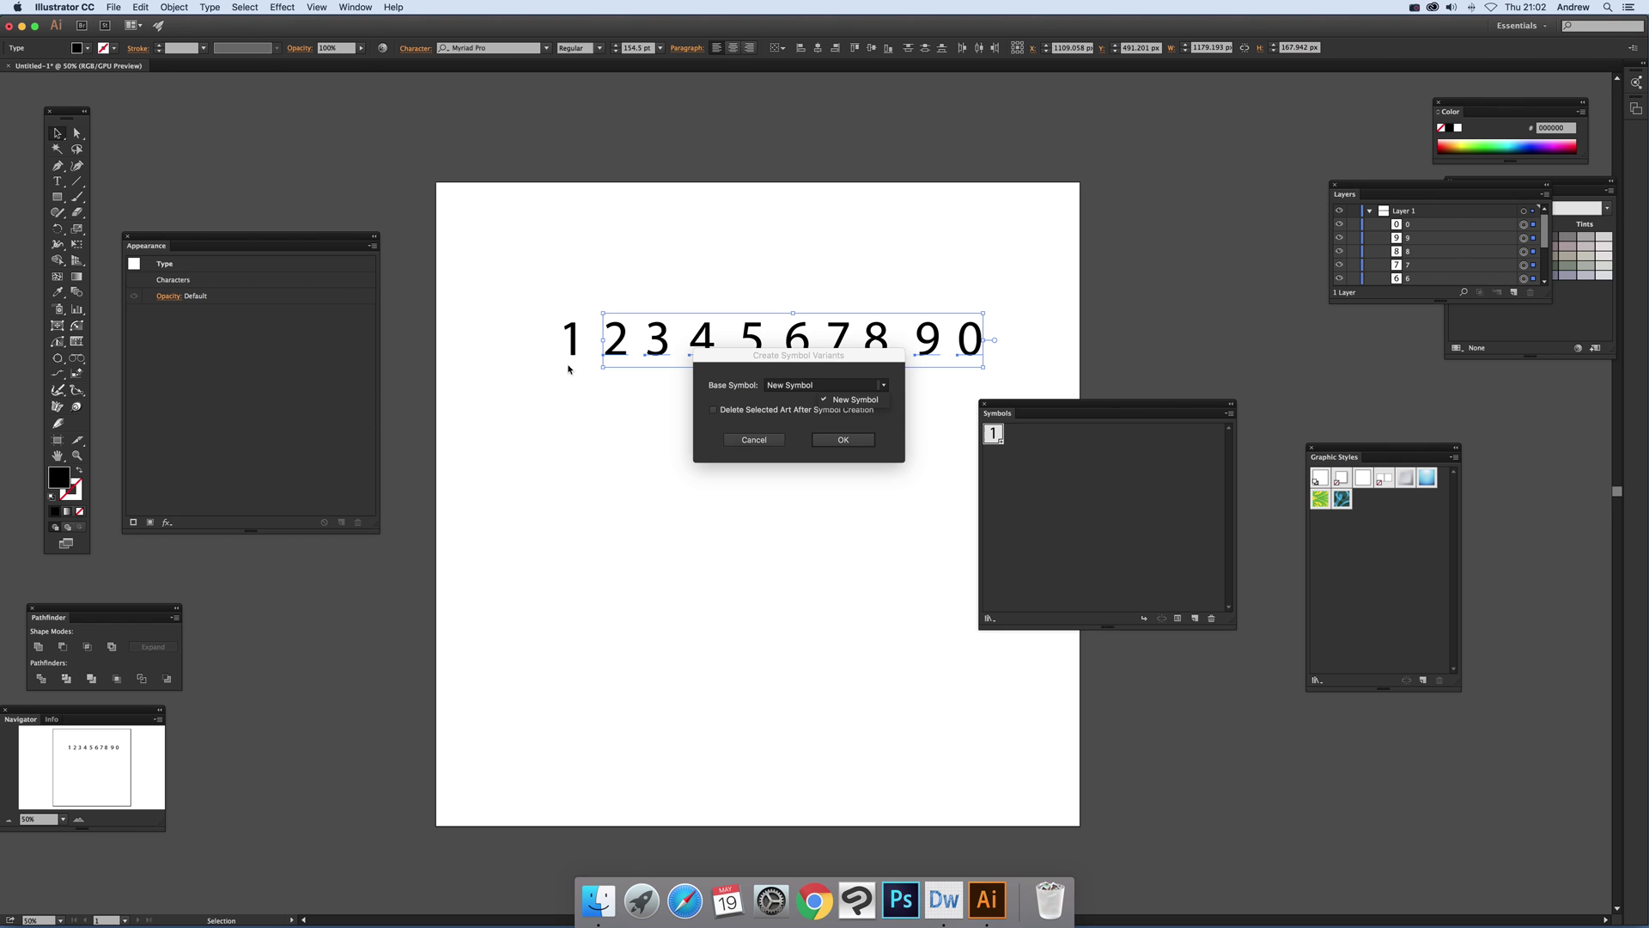
click(856, 446)
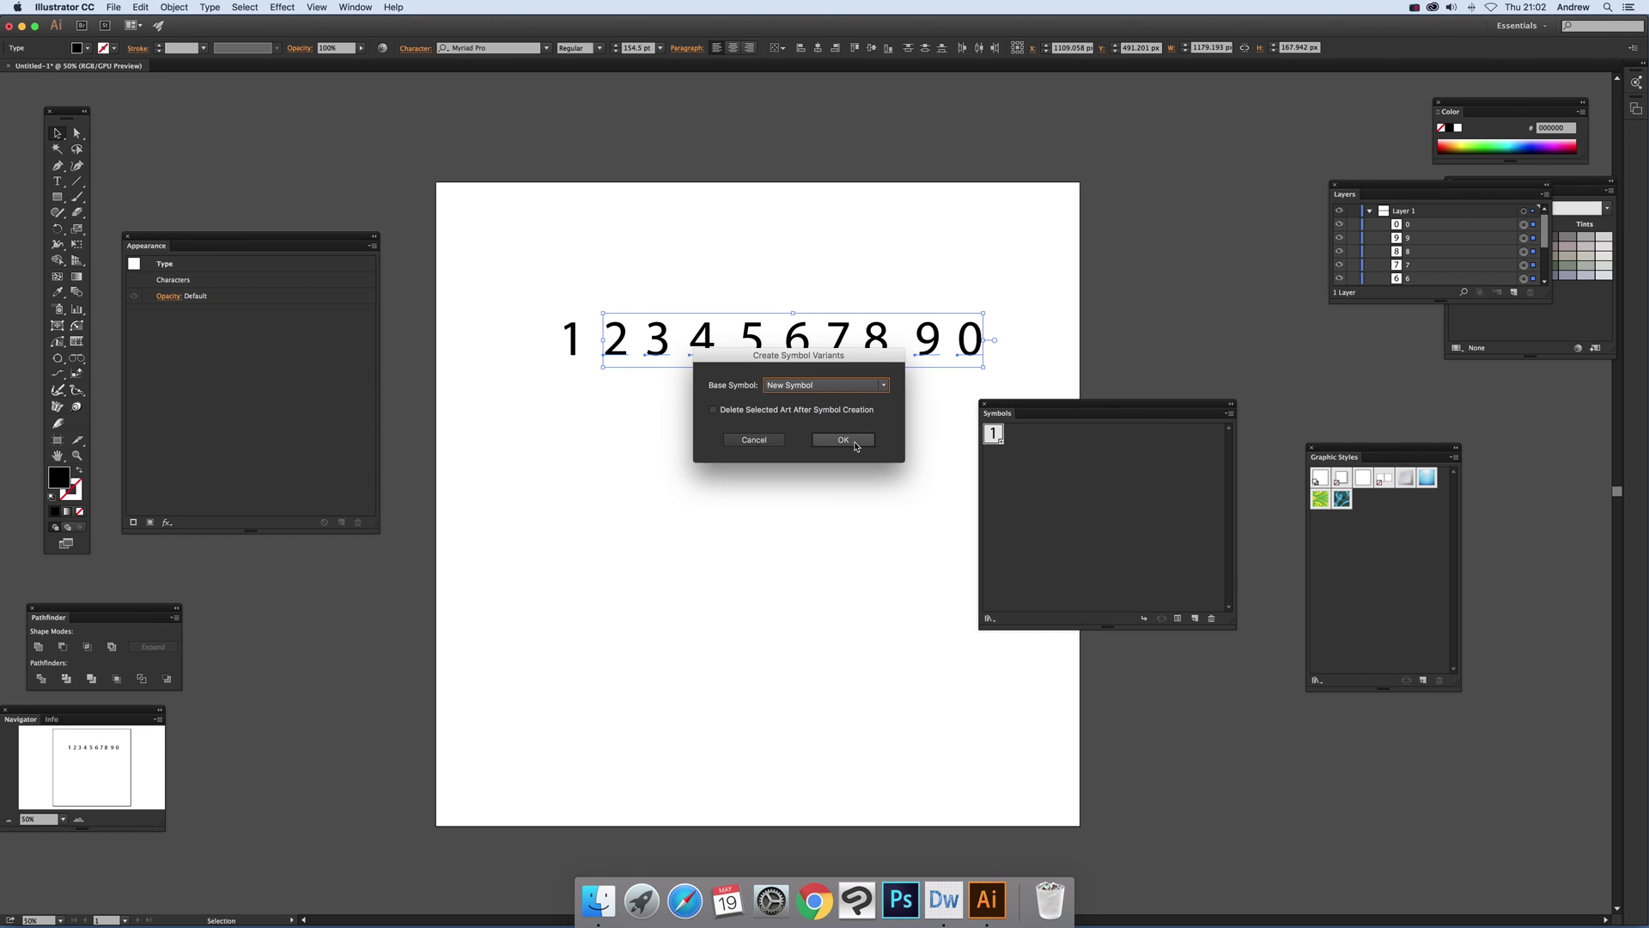
click(857, 445)
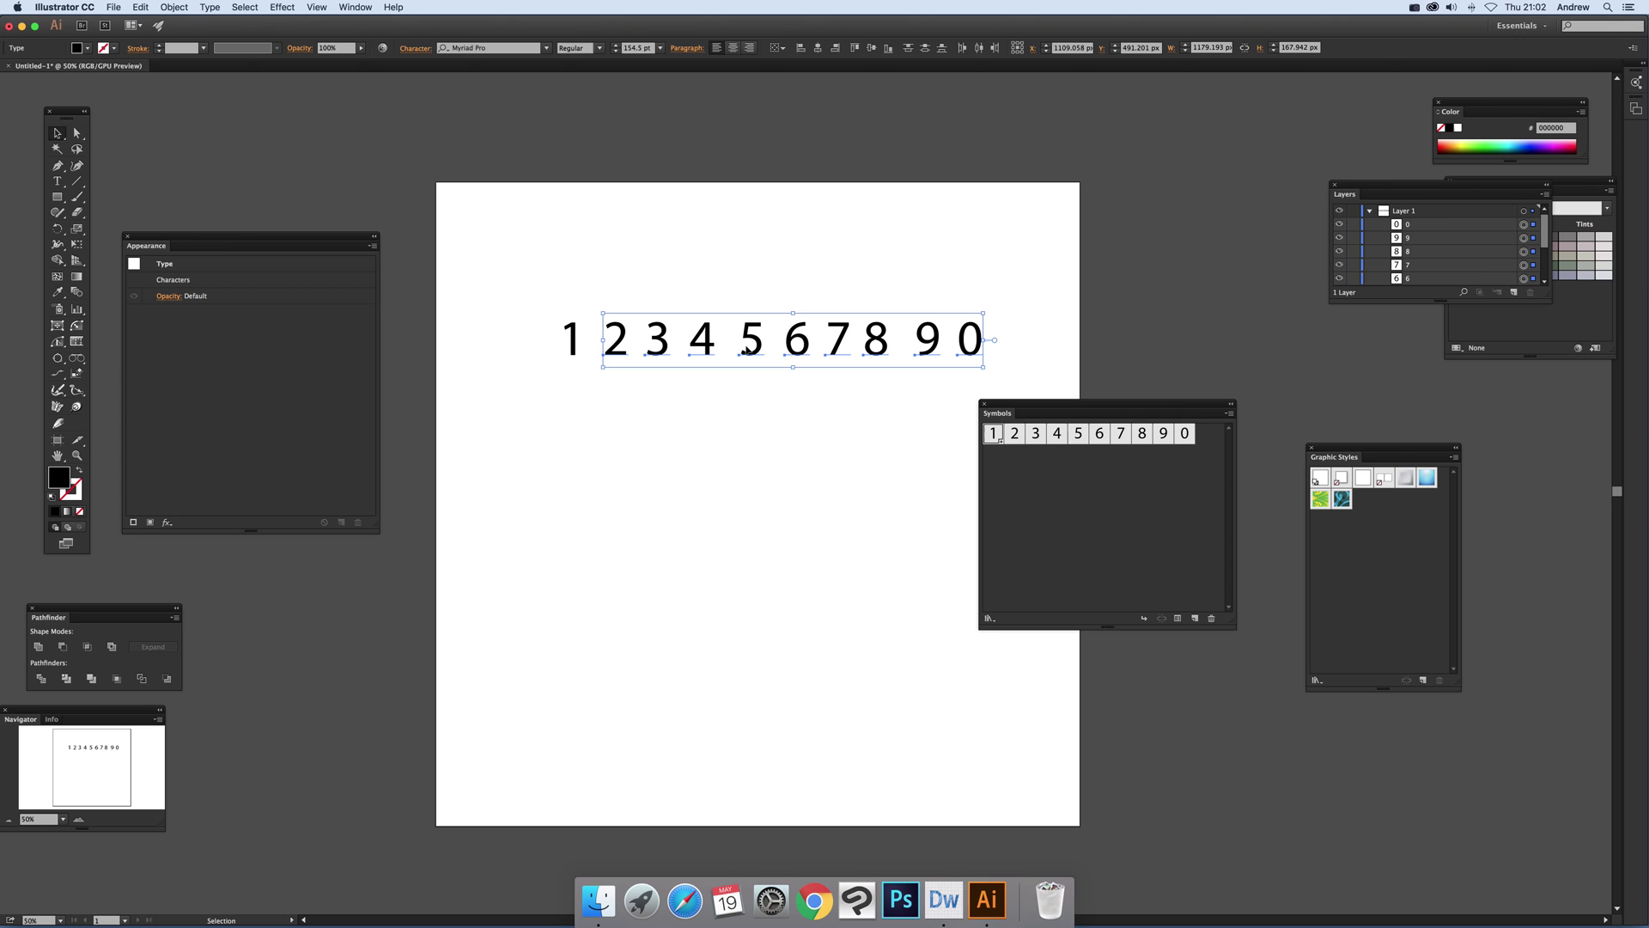
Move the whole digit row up above the artboard and deselect it.
click(547, 298)
drag(547, 298, 1003, 165)
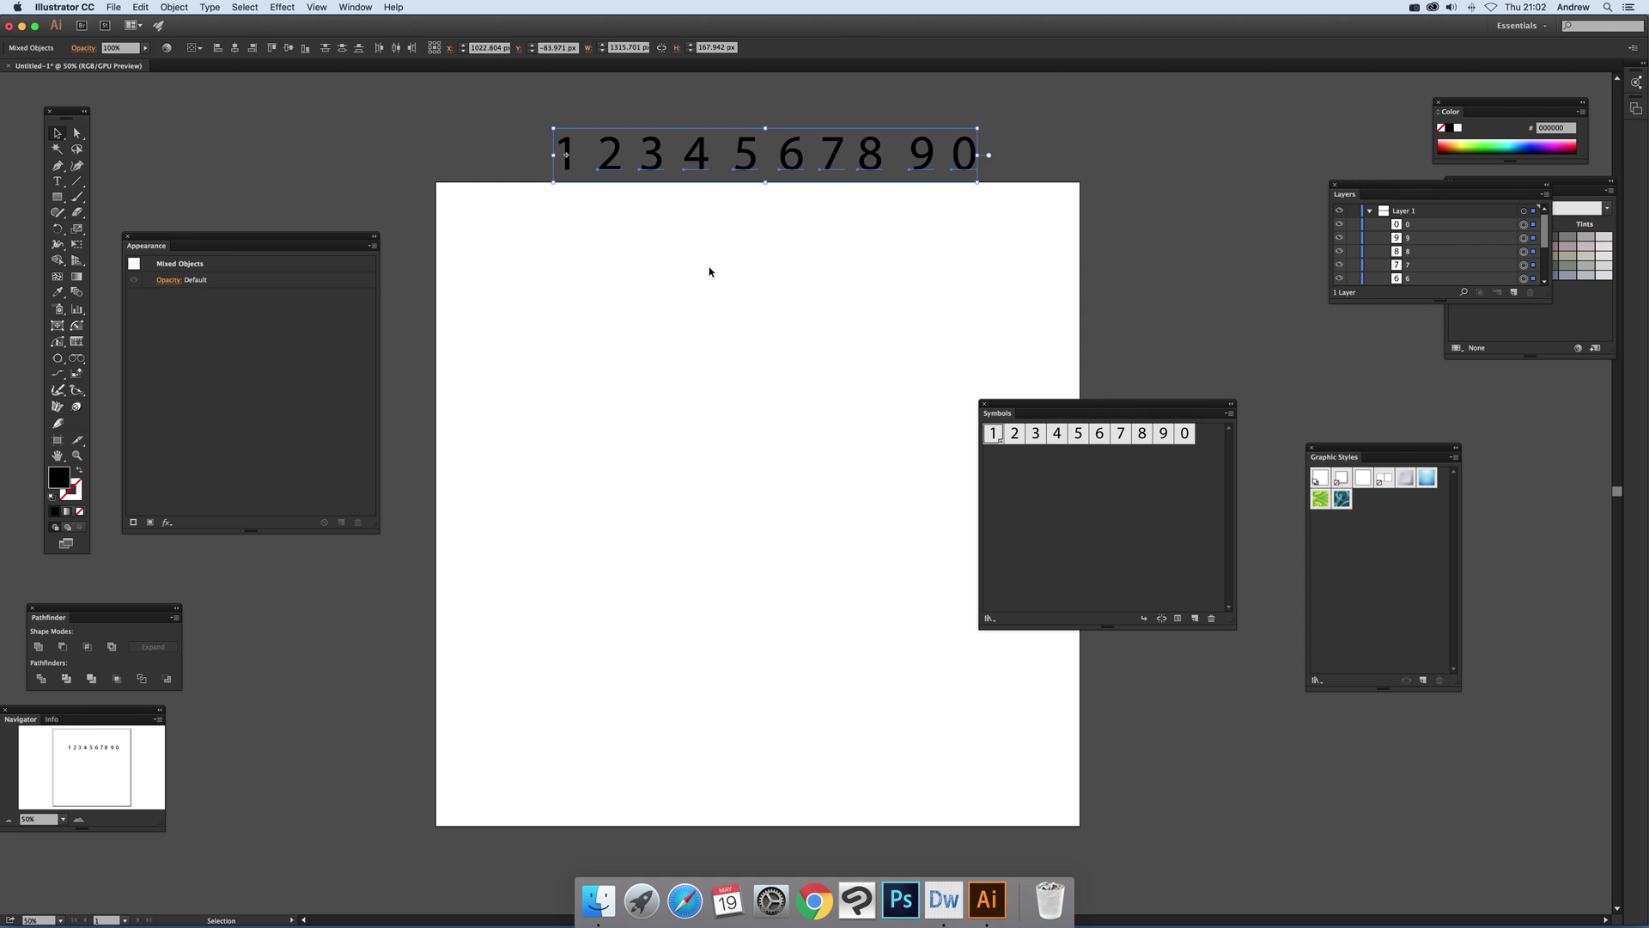
click(709, 292)
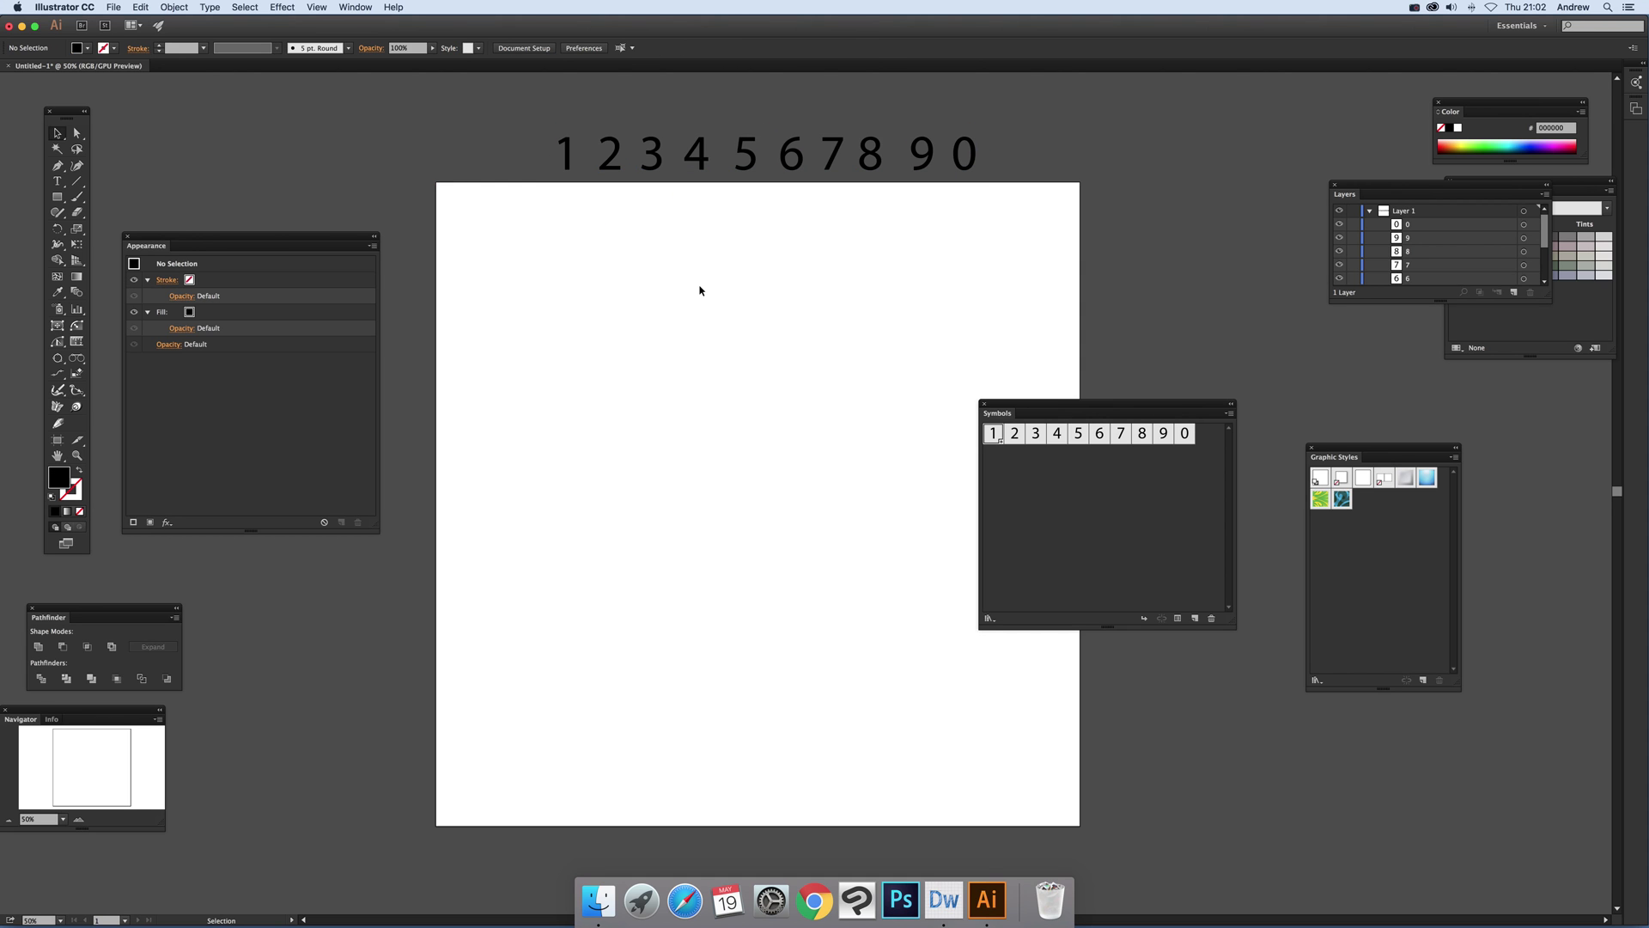
Draw a black rectangle of about 1896 × 1676 px across most of the artboard.
click(59, 196)
drag(1038, 413, 1202, 364)
drag(452, 206, 1063, 809)
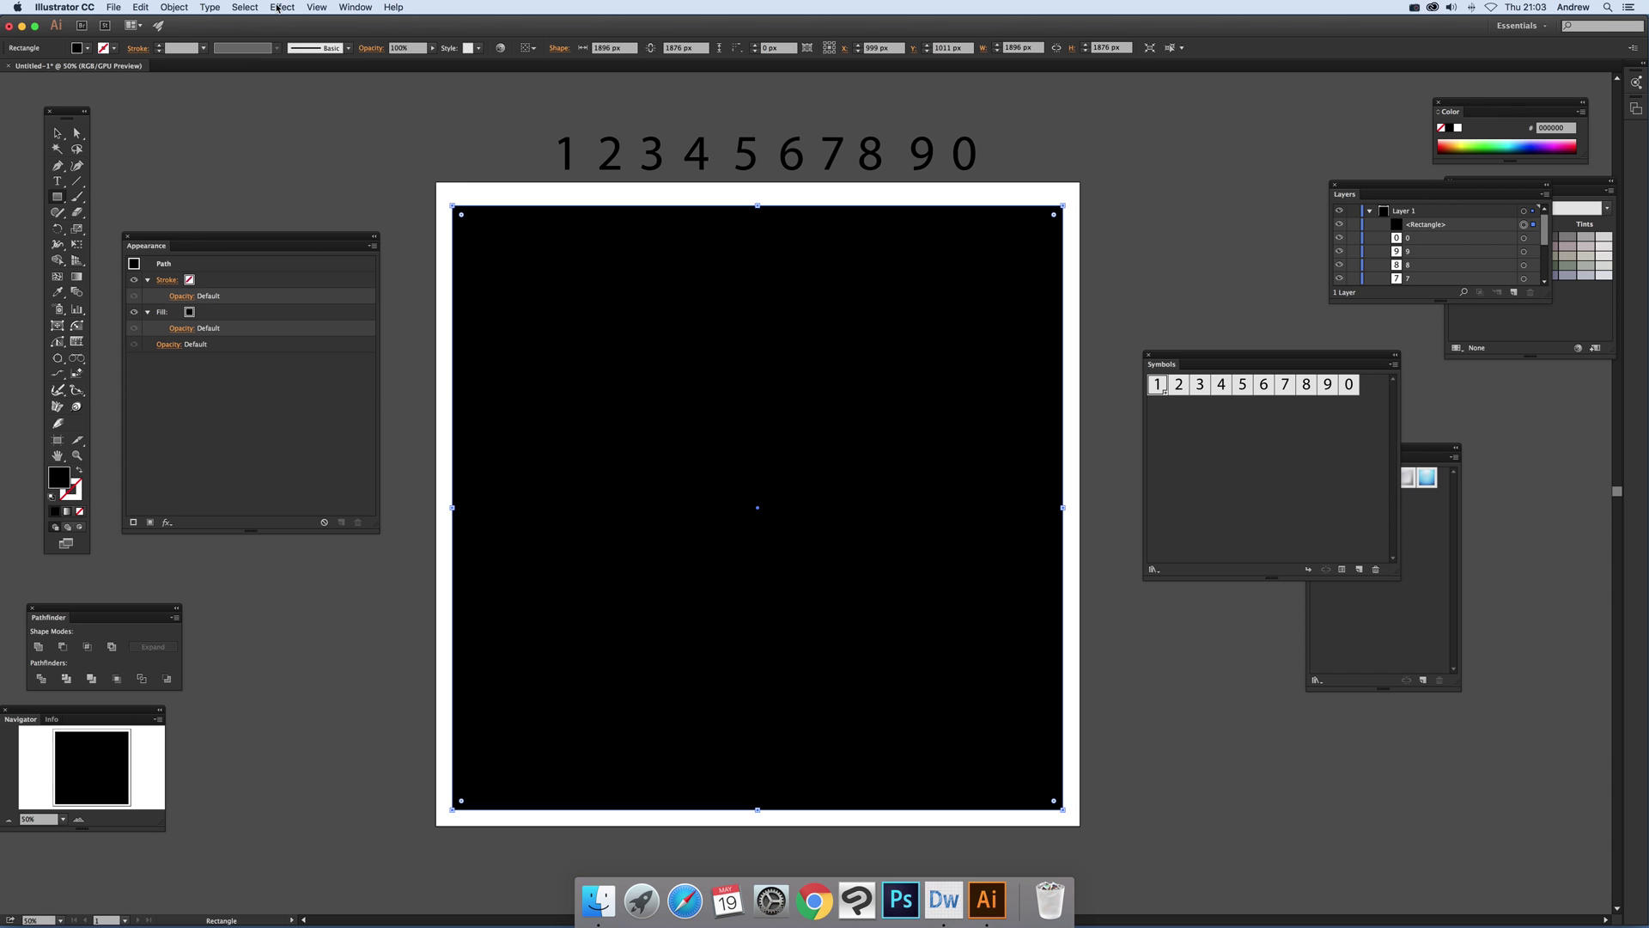
Open Effect > Stipplism > Symbol Stipple for the rectangle and move the dialog slightly lower.
click(277, 8)
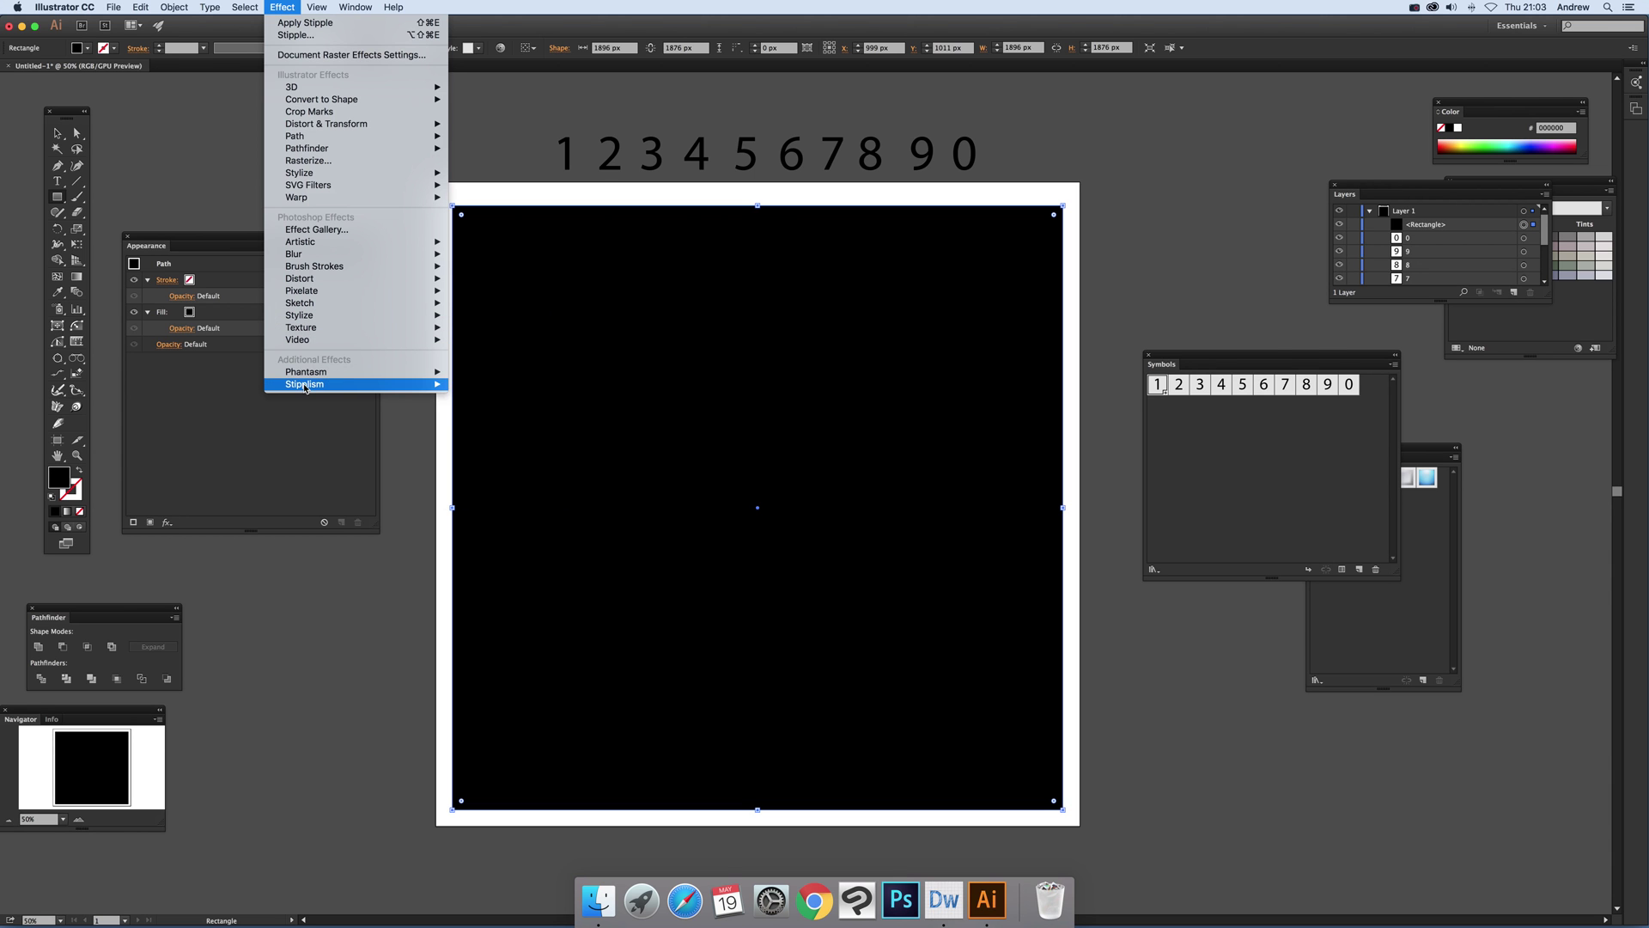
mouse_move(387, 384)
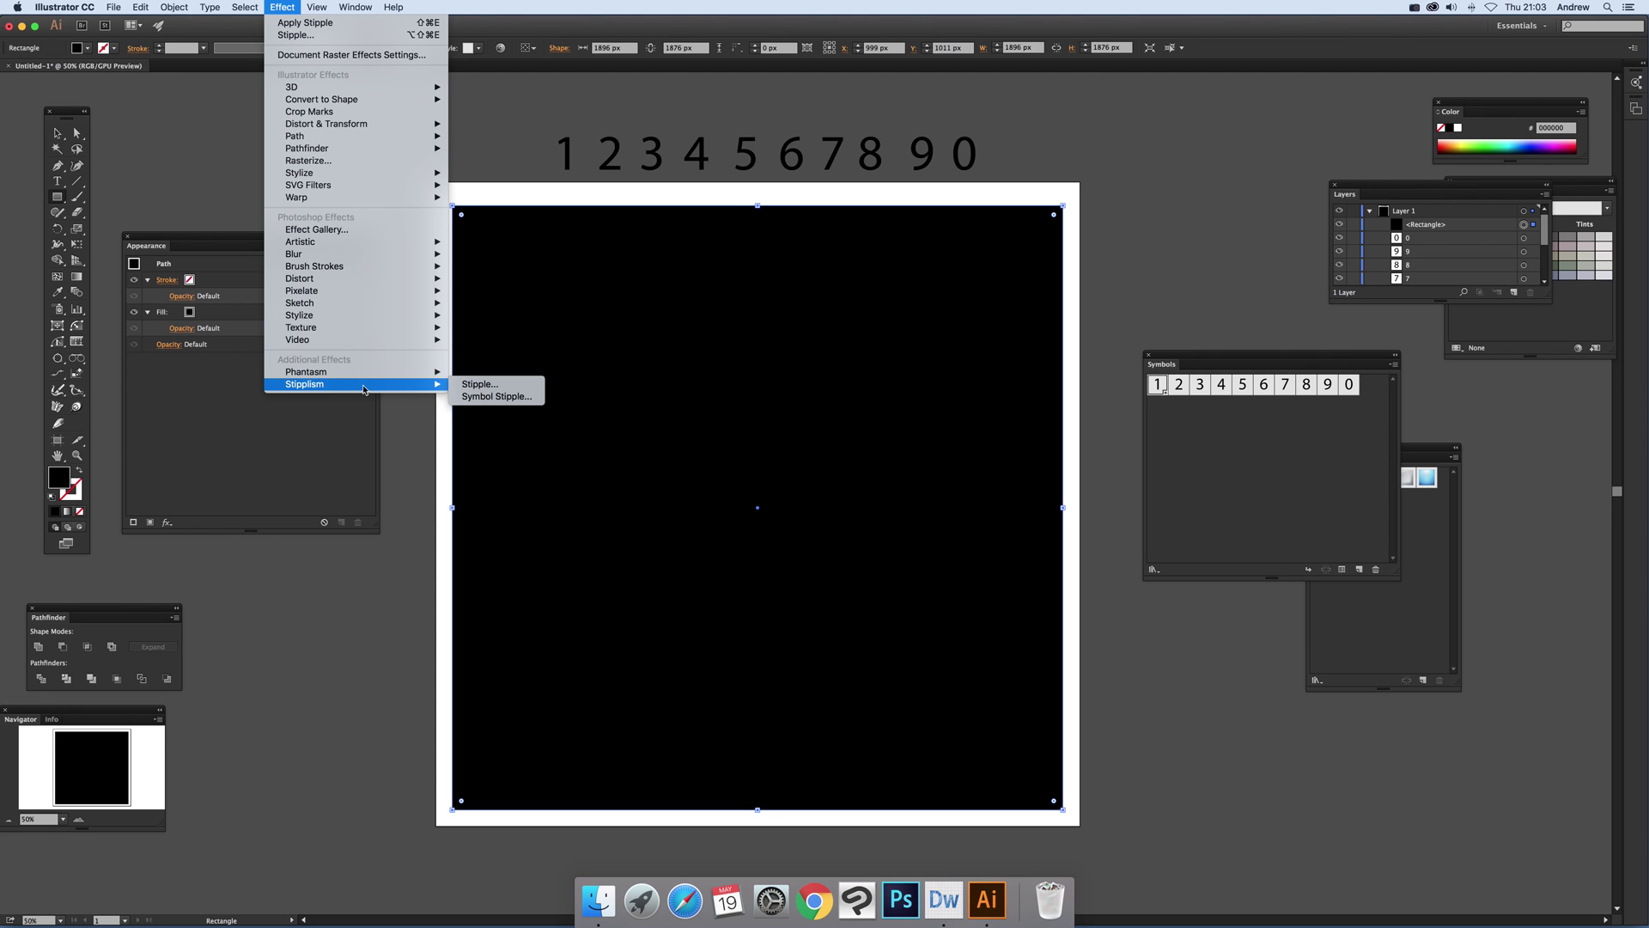
click(496, 396)
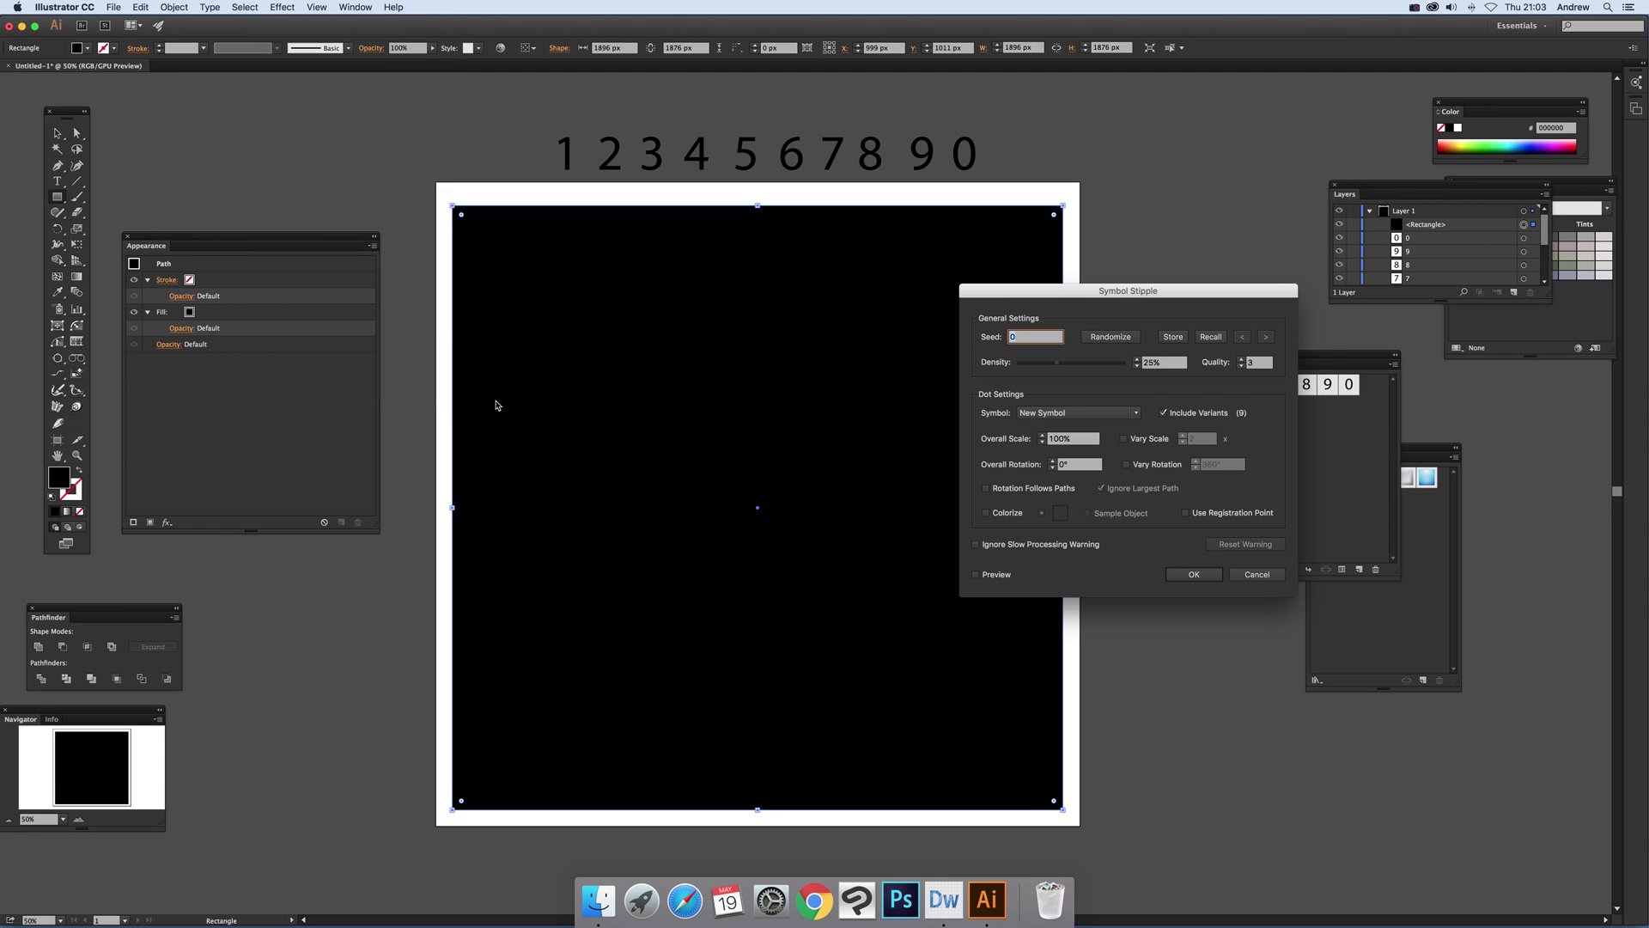
drag(1018, 296, 1105, 499)
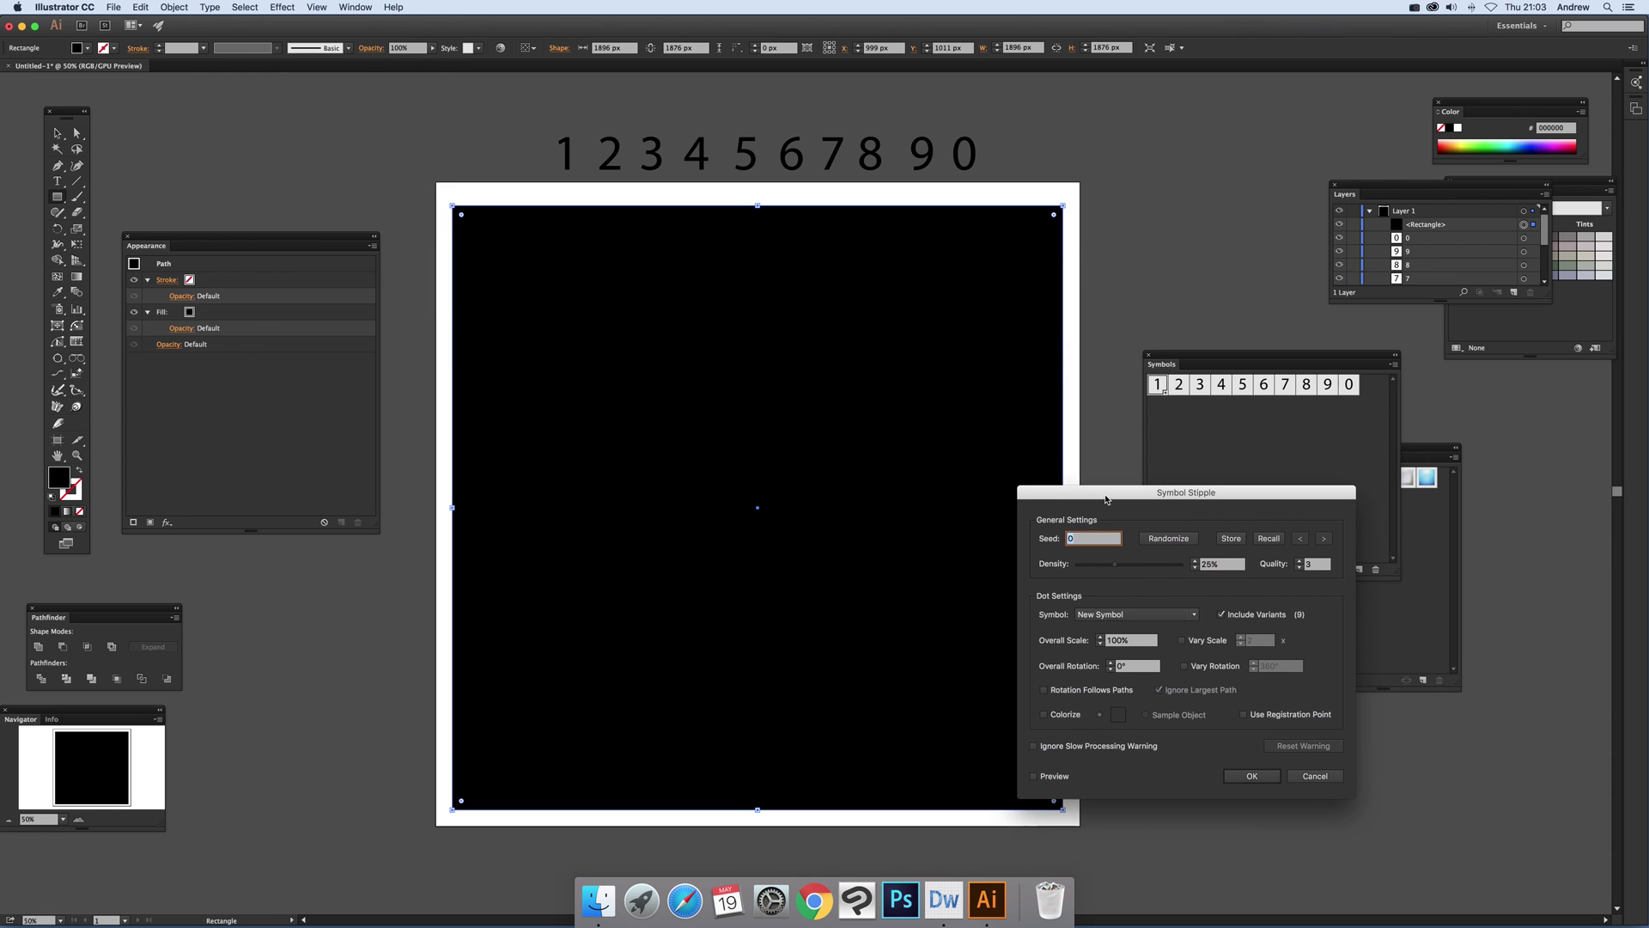
Turn on Preview, Randomize the digit scatter until the seed reads 563500555, and check the Symbol list.
click(1034, 777)
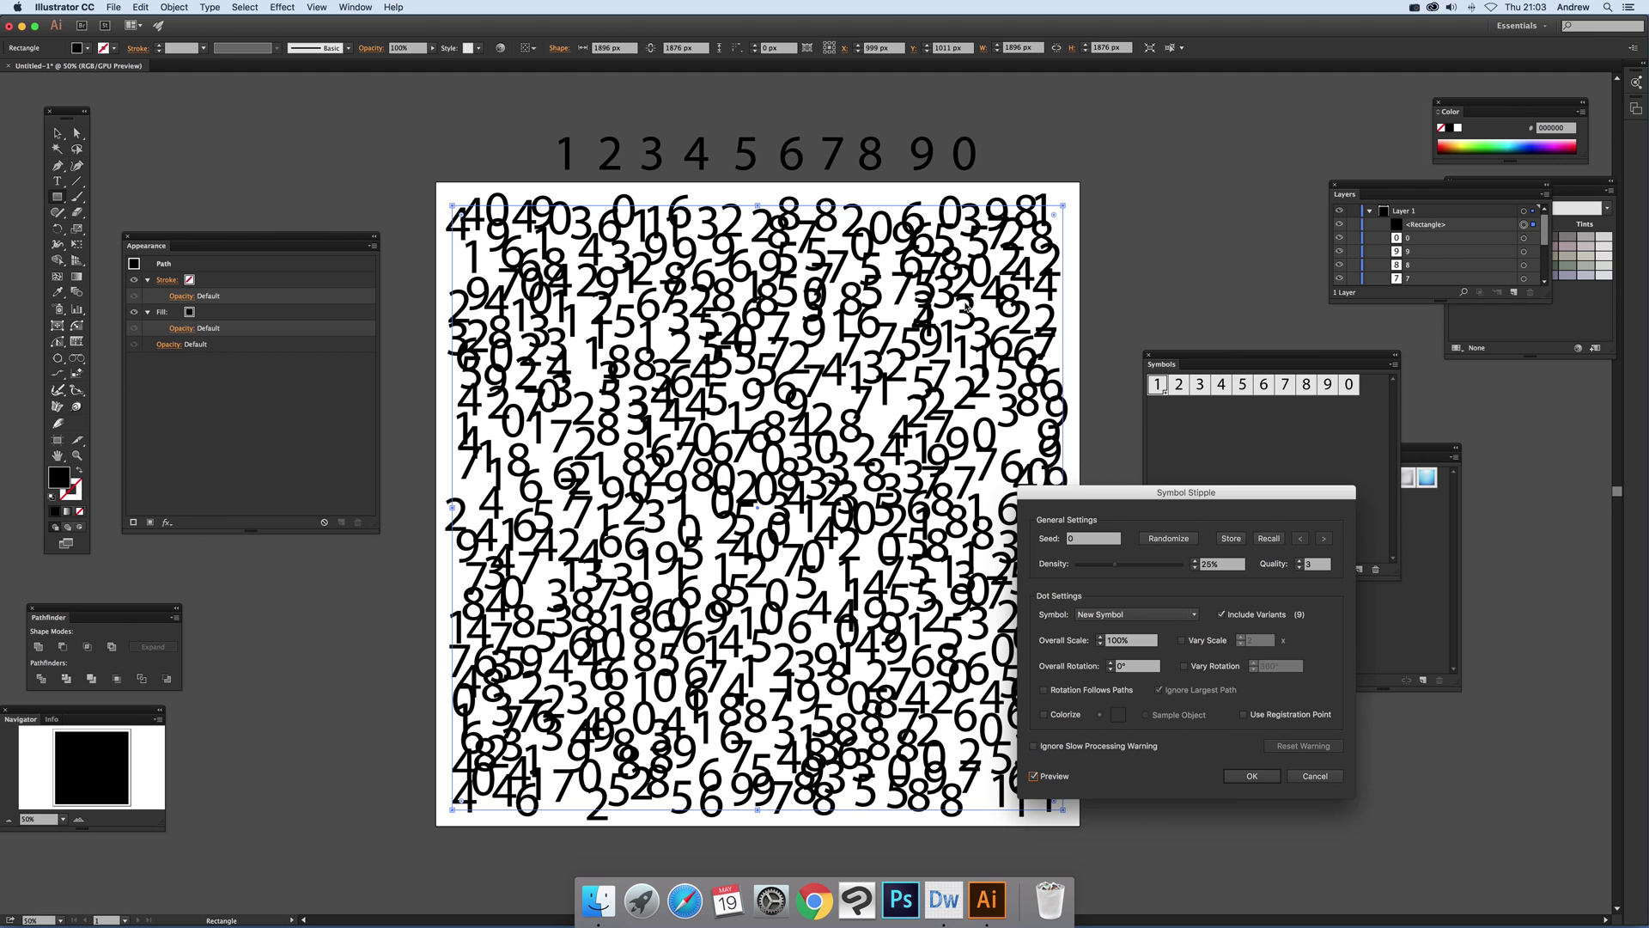
click(1167, 539)
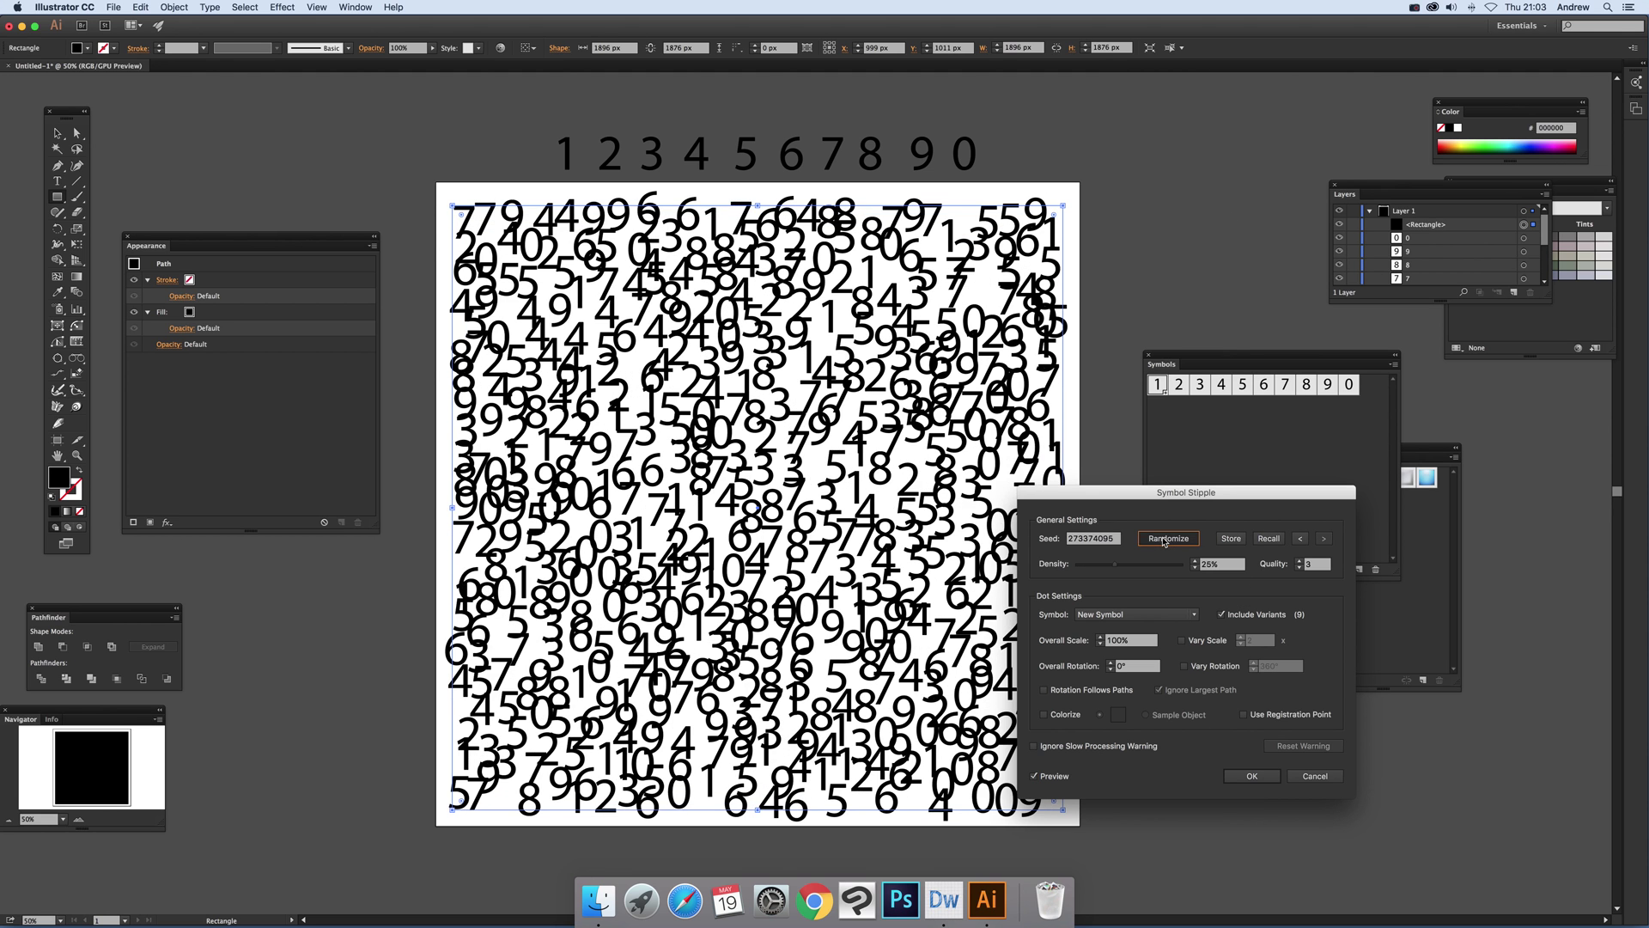
click(1166, 539)
click(1167, 539)
click(1167, 539)
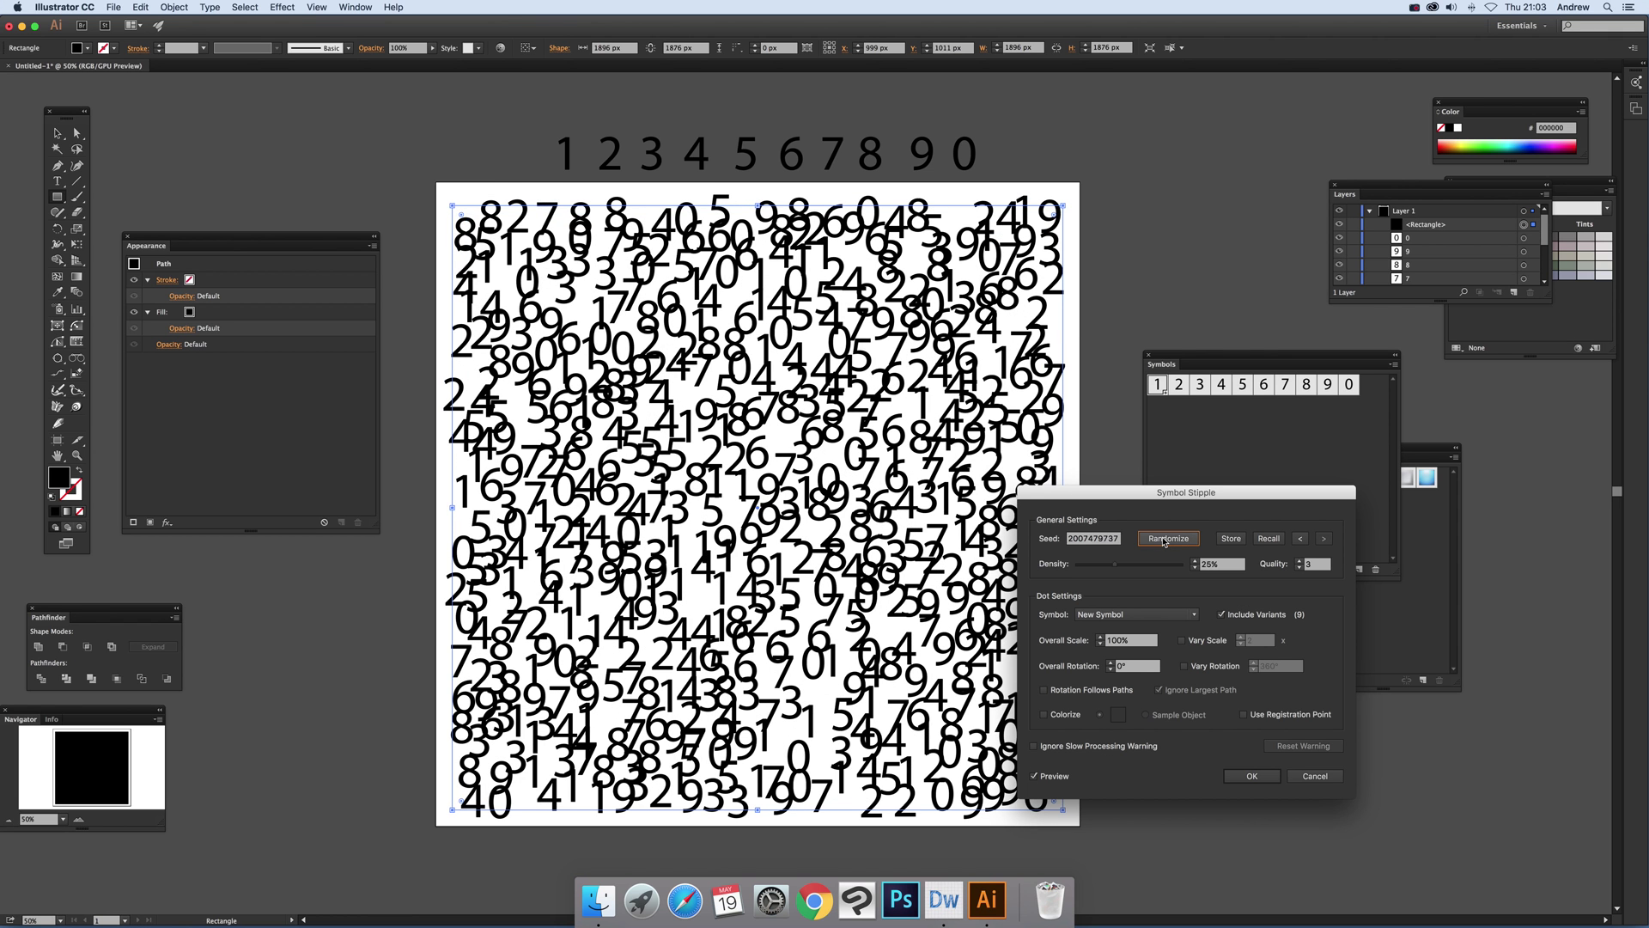
click(1167, 538)
click(1166, 538)
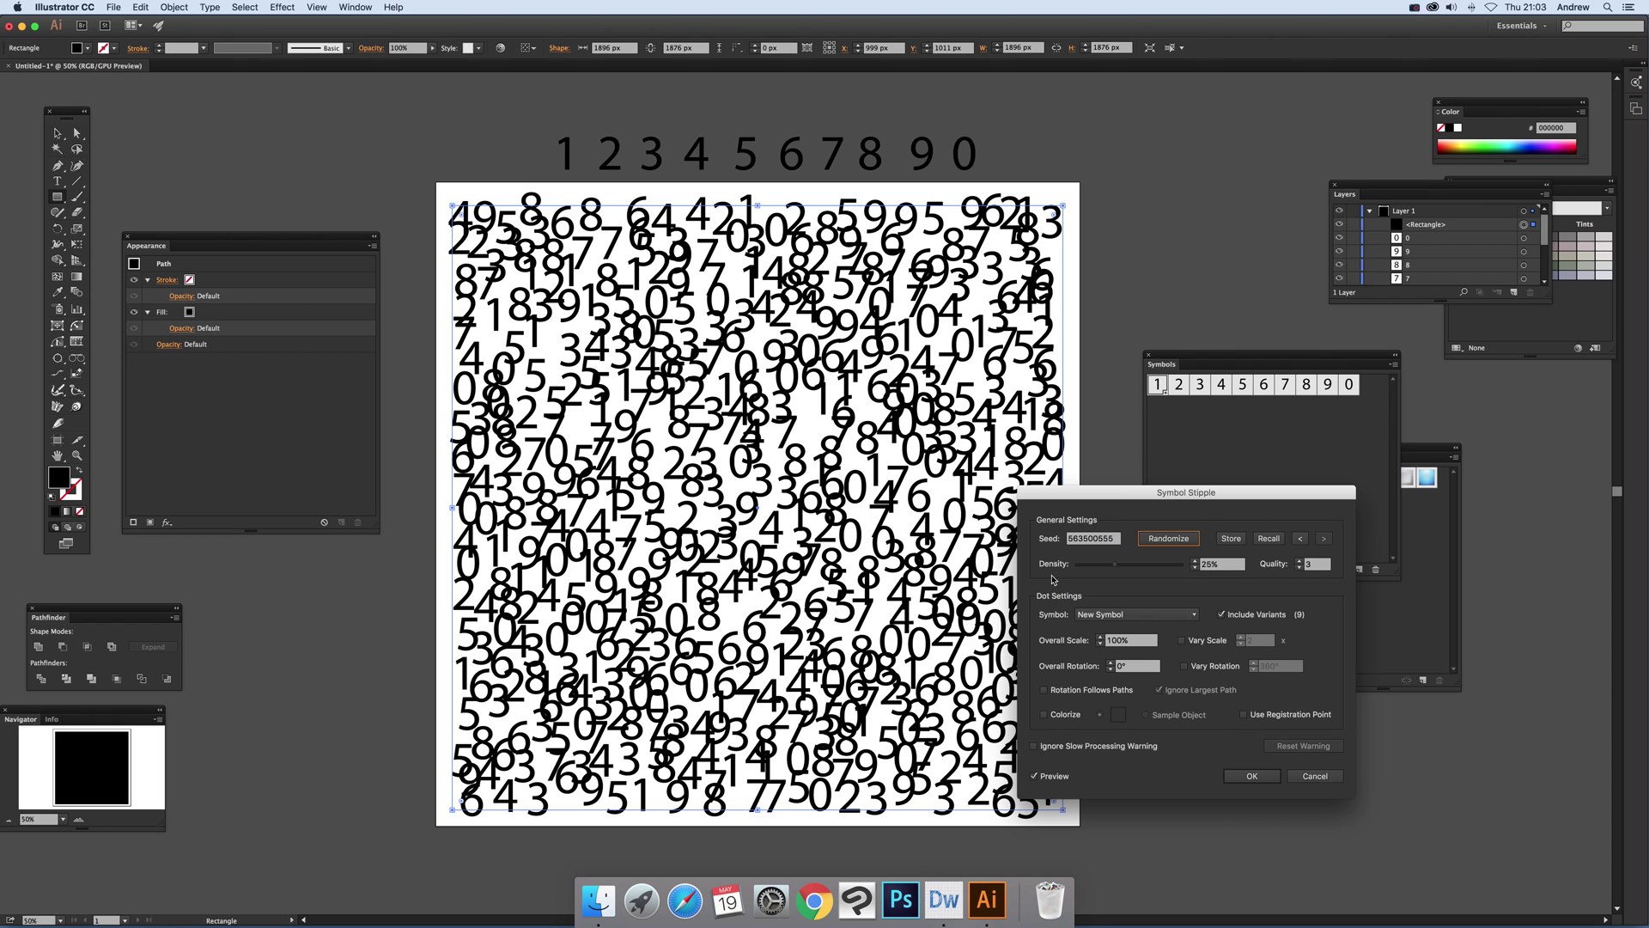
click(1117, 615)
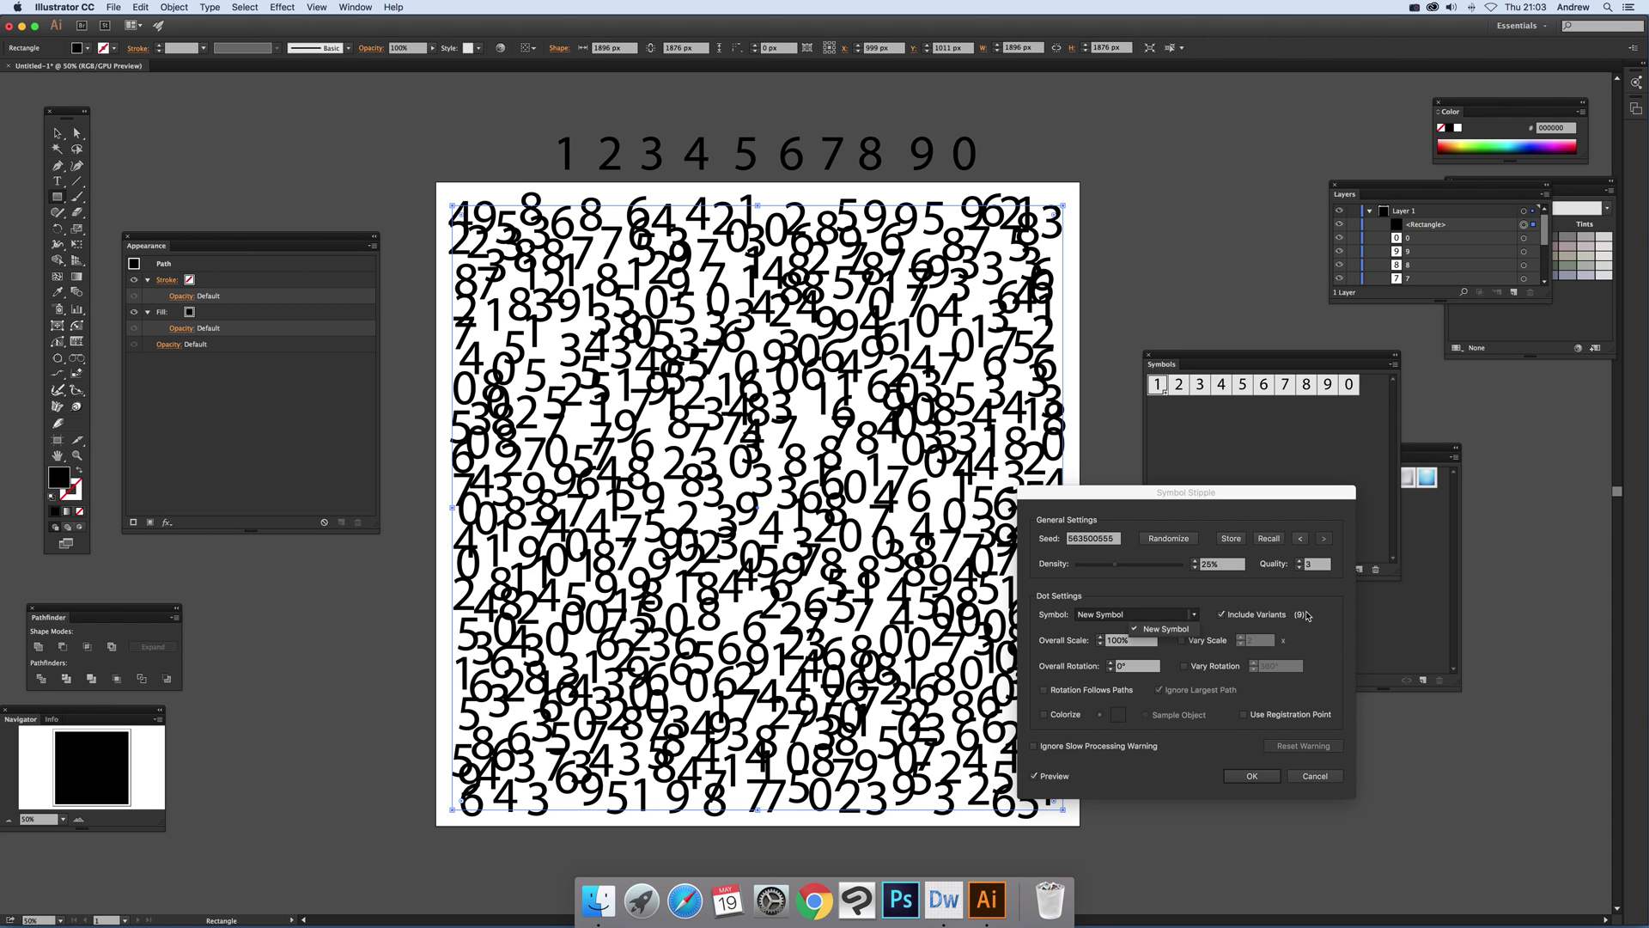
Set Overall Scale to 50% and lower Density to 12% for smaller, sparser digits.
click(1186, 493)
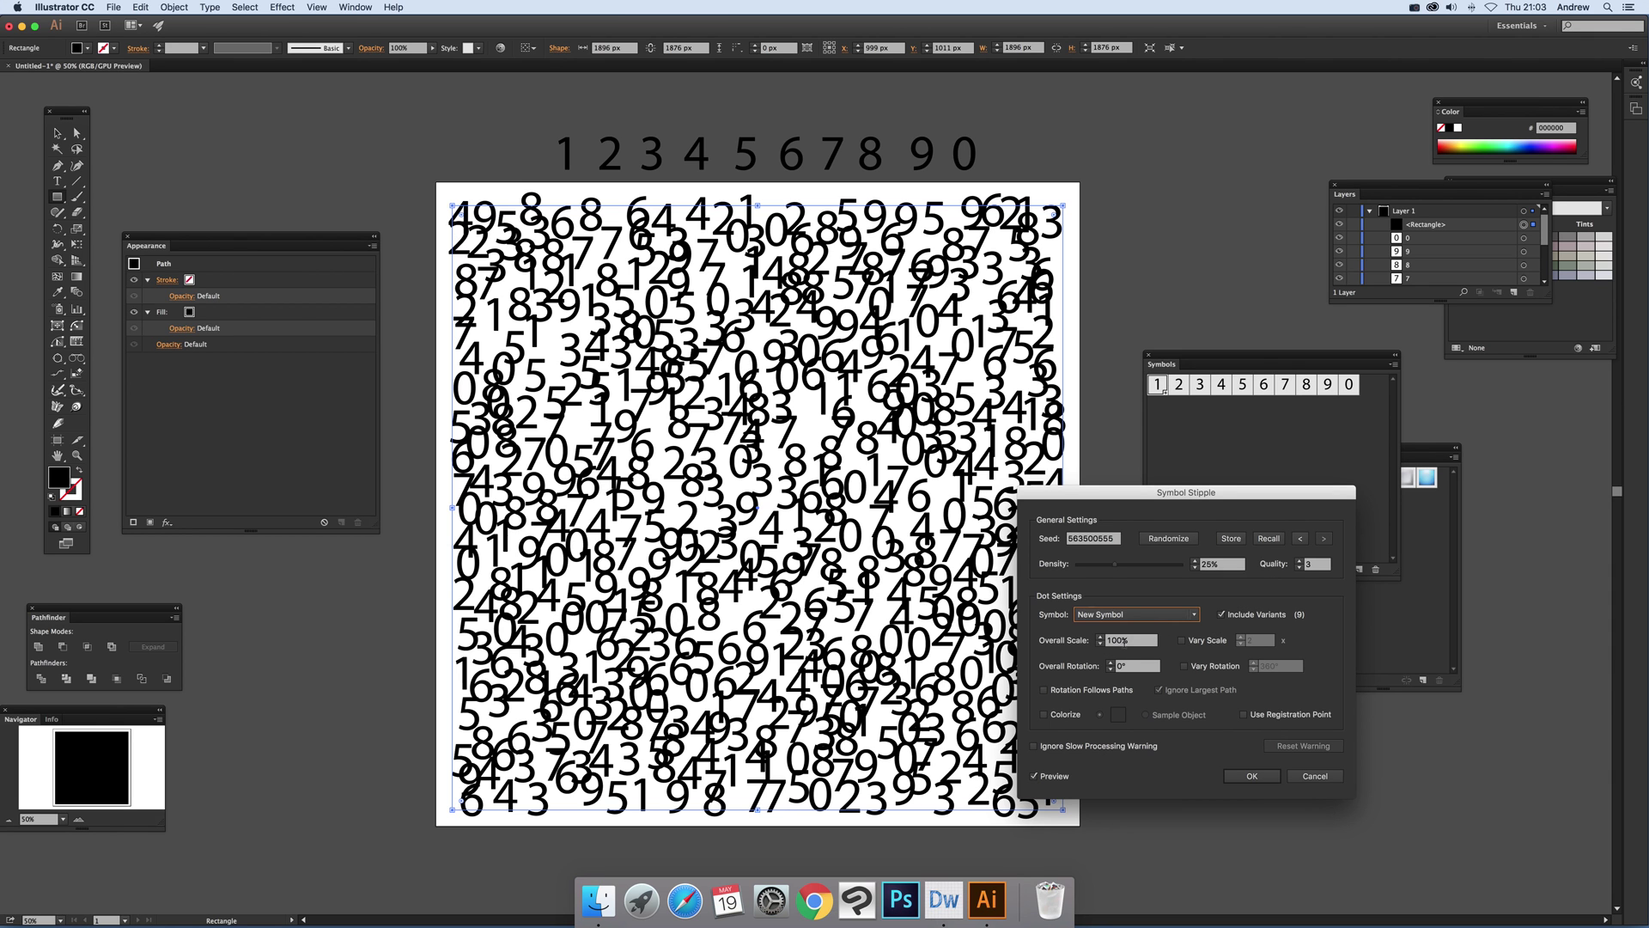
key(Tab)
text(5)
key(Tab)
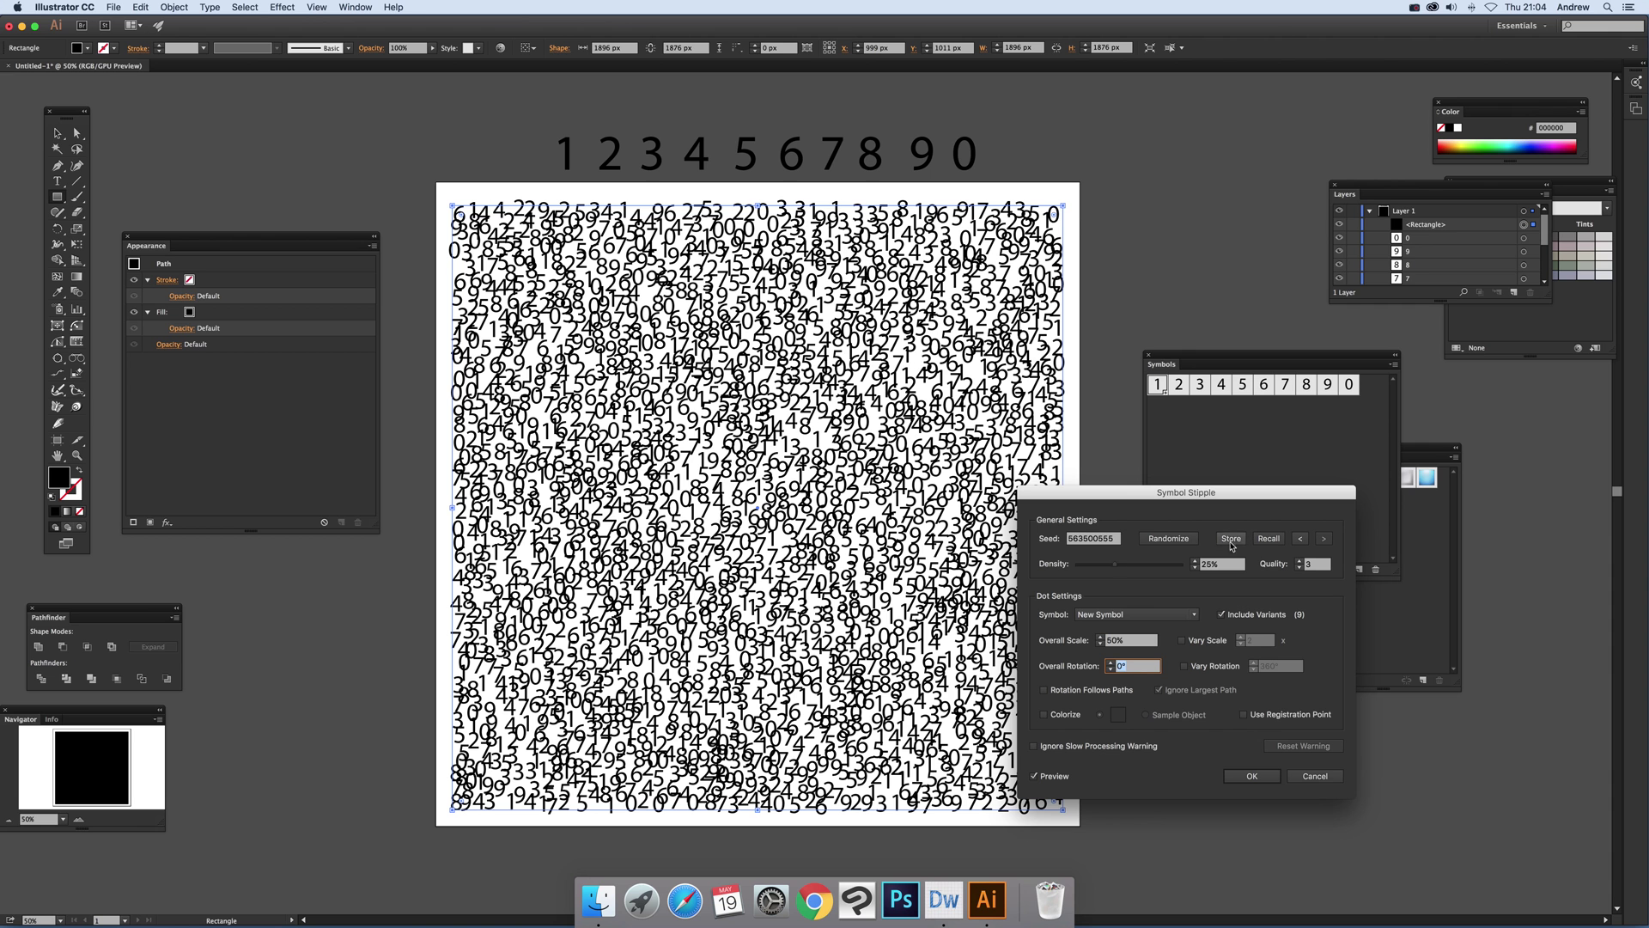
mouse_move(1114, 564)
mouse_down()
mouse_move(1098, 566)
mouse_move(1124, 571)
mouse_up()
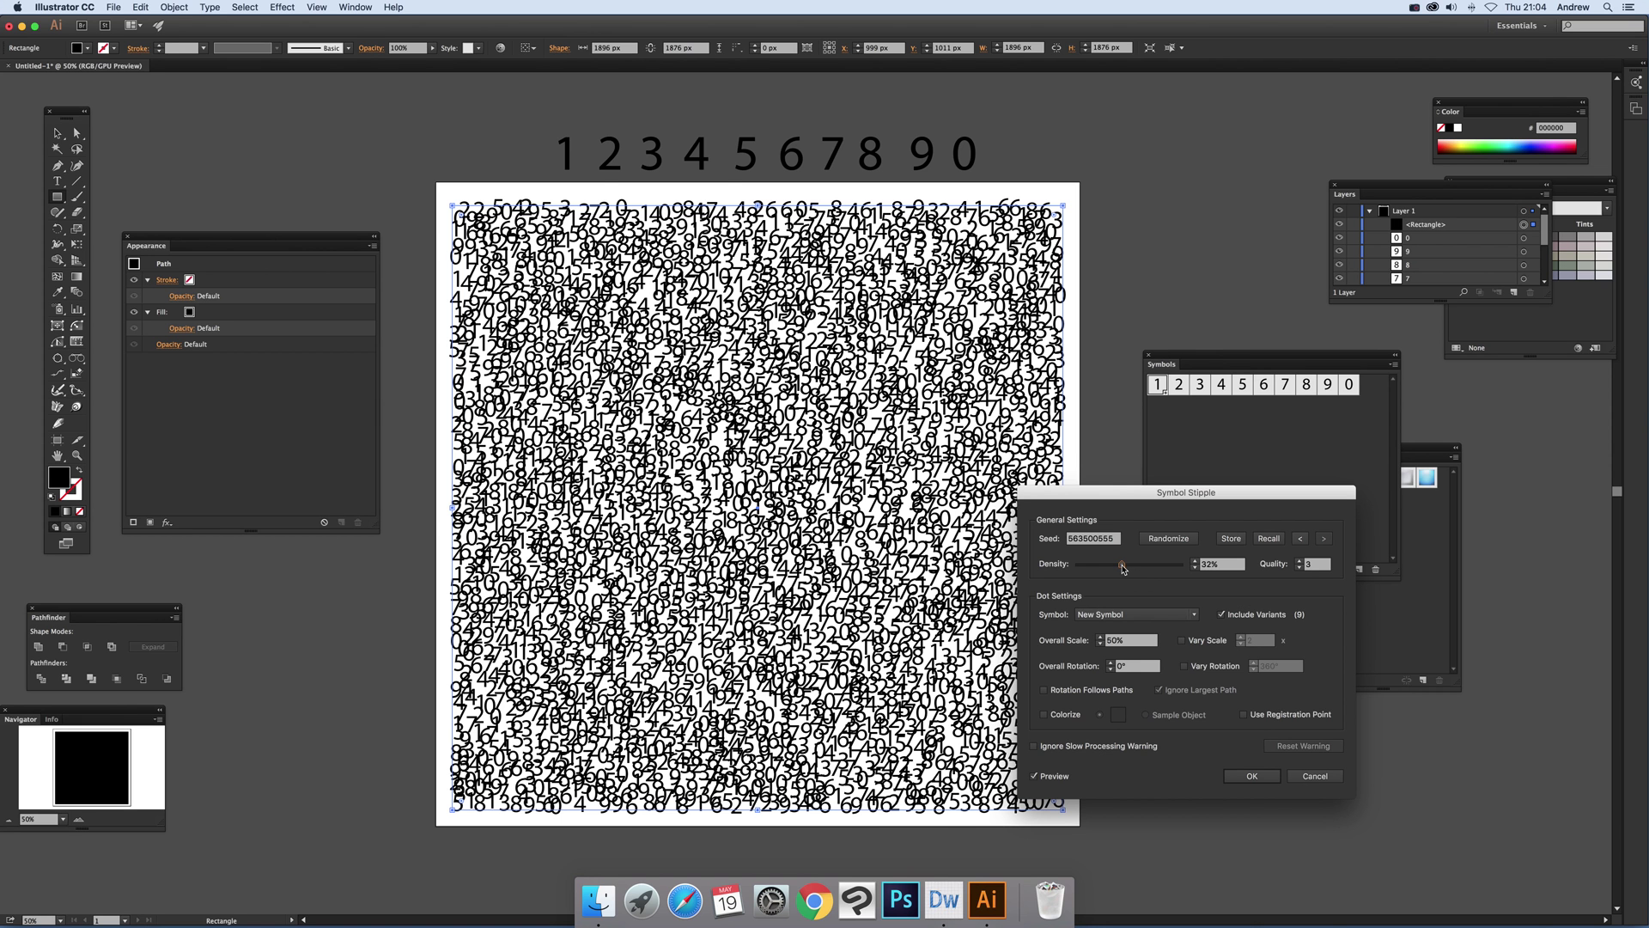
drag(1121, 565, 1094, 569)
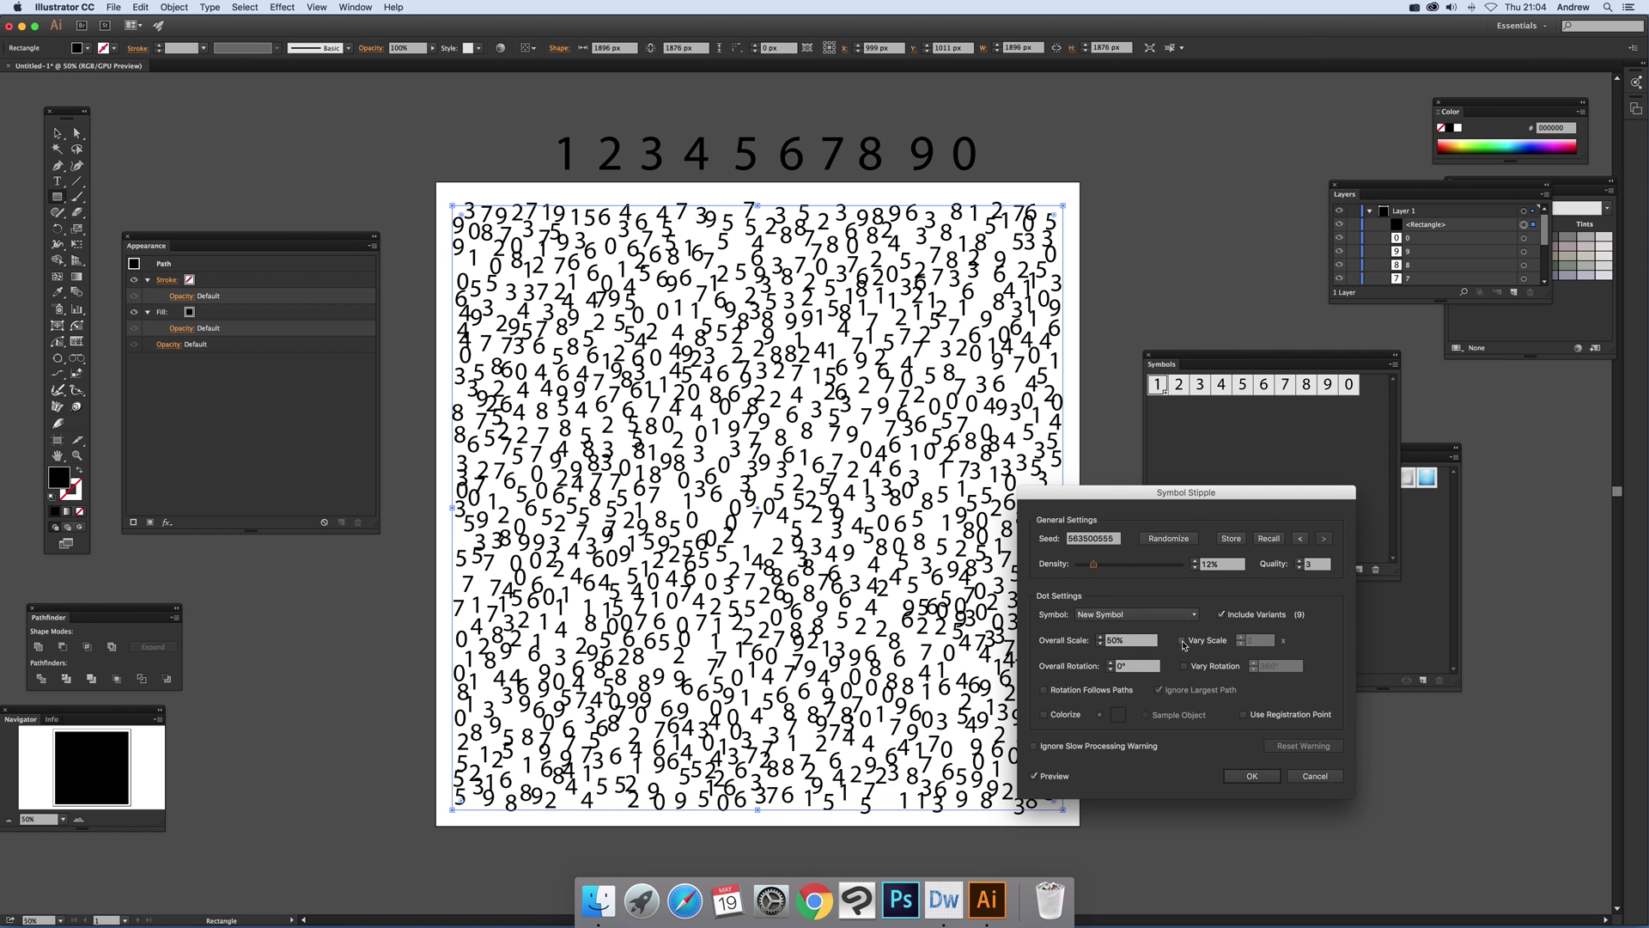
Enable Vary Scale with an amount of 2 and Vary Rotation at 360°.
click(1181, 641)
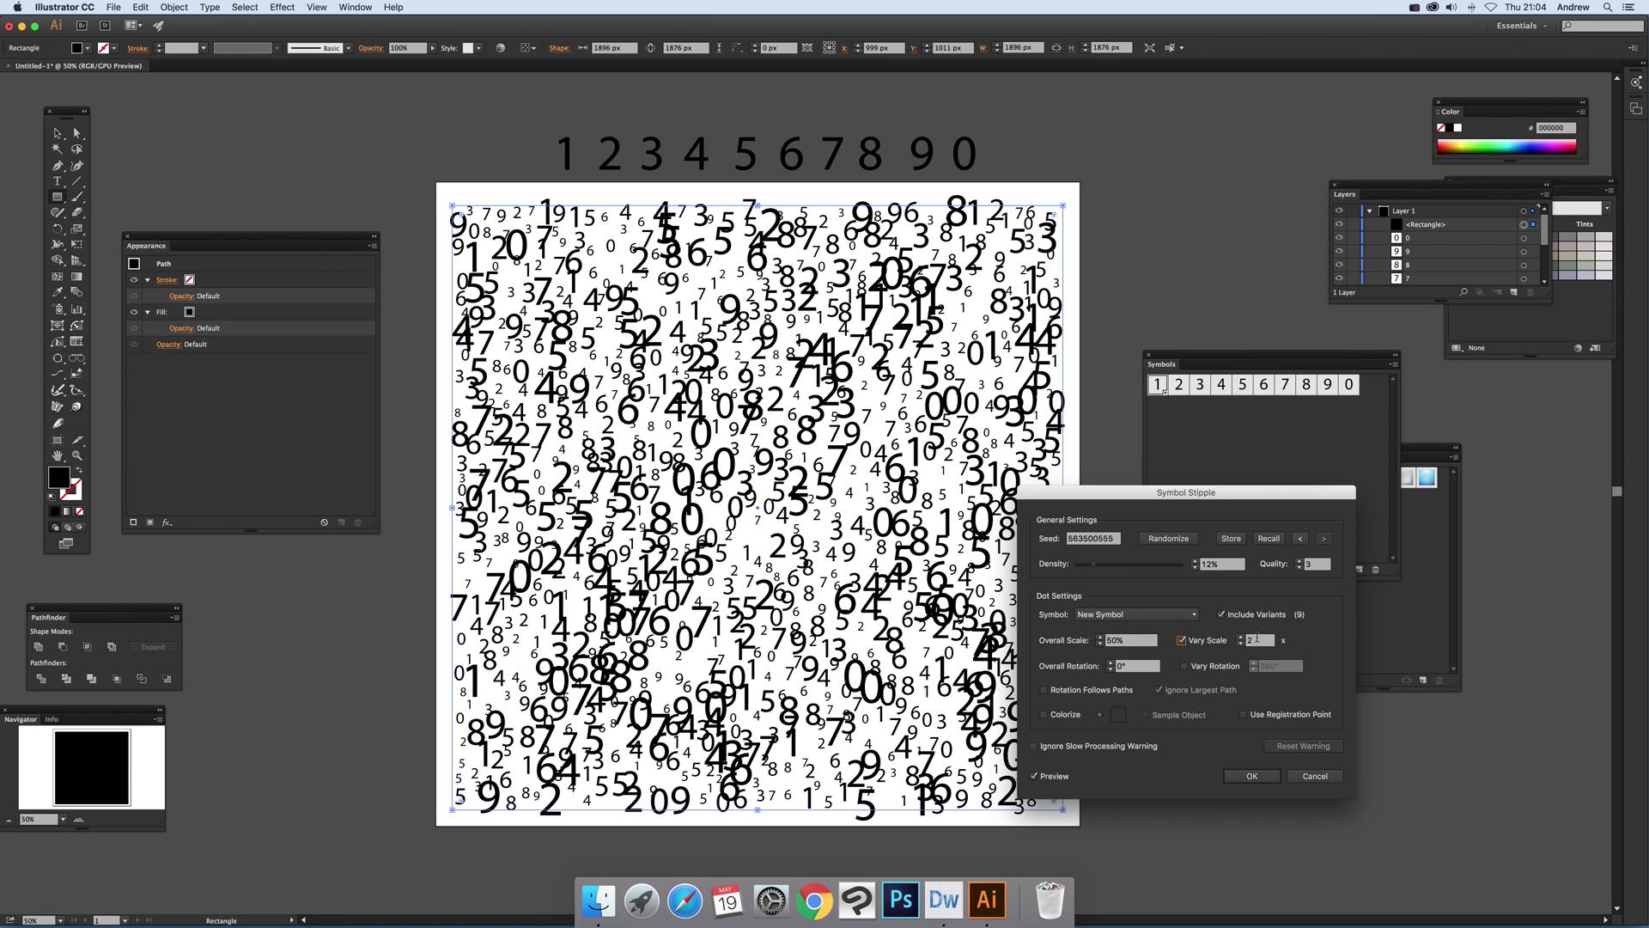
key(Tab)
text(5)
key(Tab)
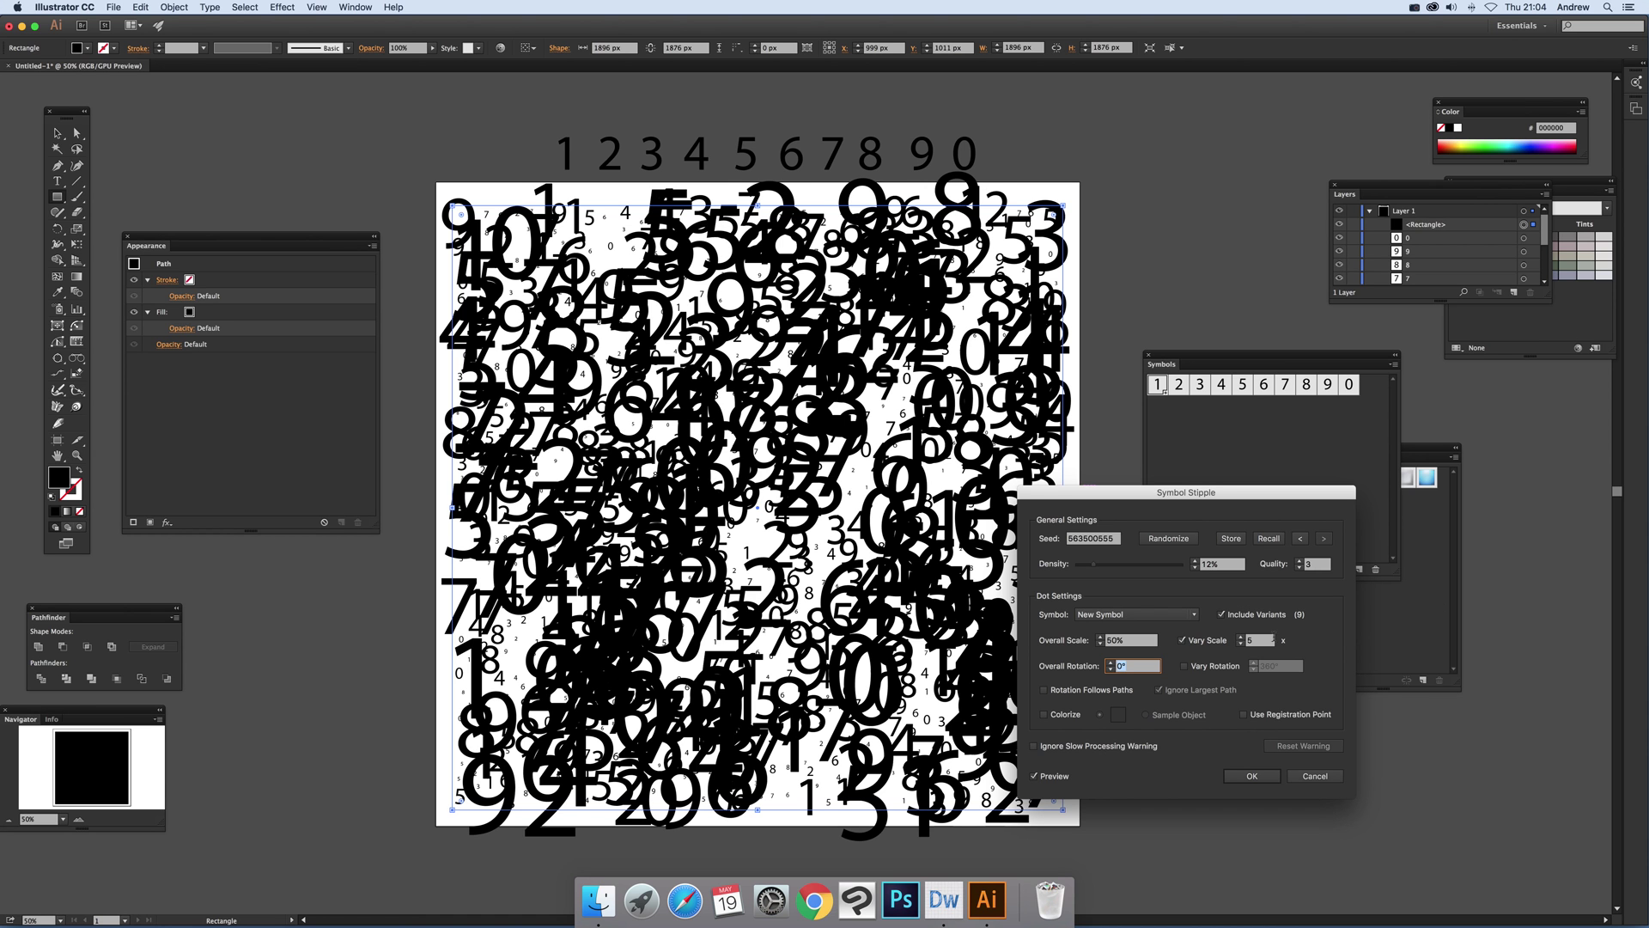
key(shift+Tab)
text(2)
key(Tab)
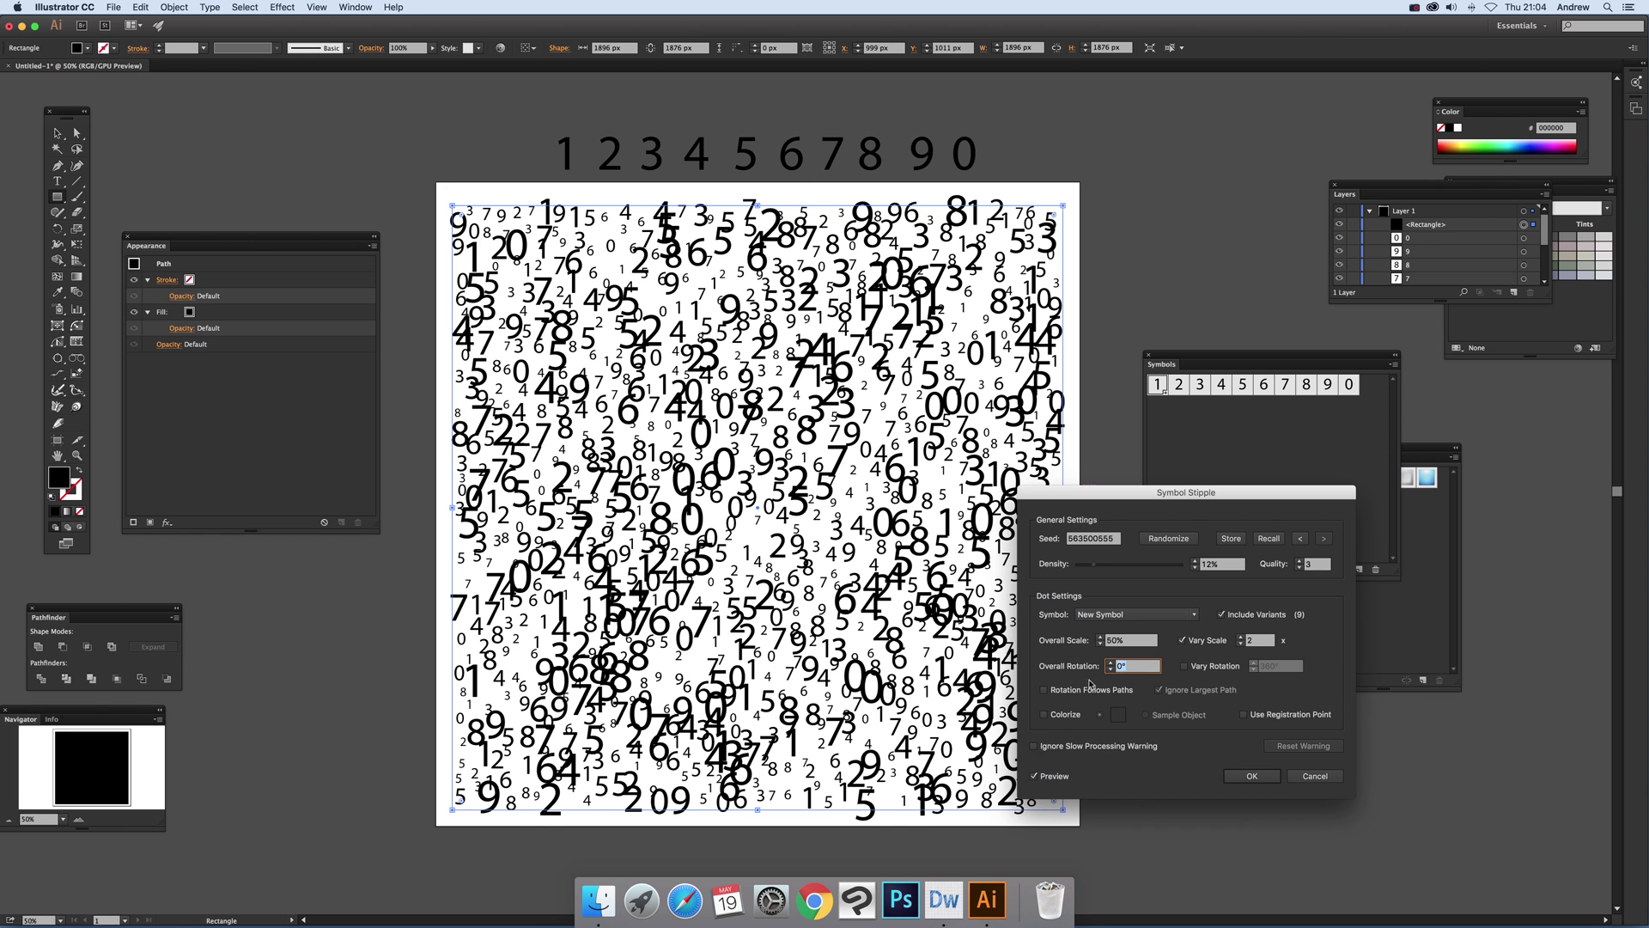
click(1184, 667)
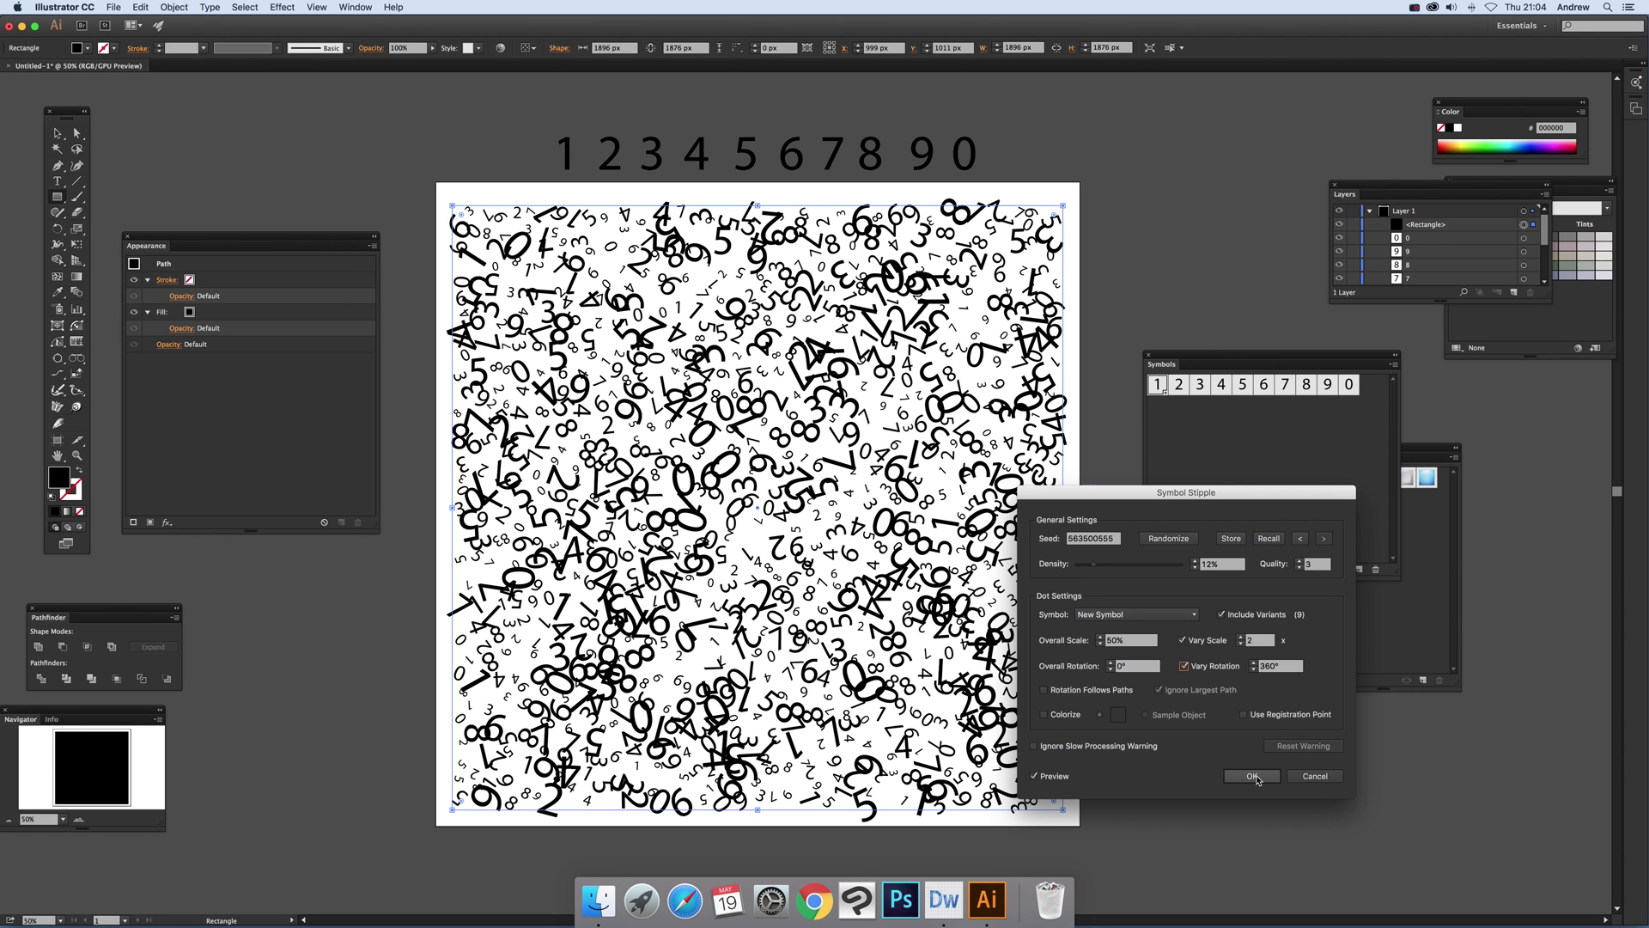
Confirm the Symbol Stipple dialog with OK to stipple the square with digits.
click(1254, 777)
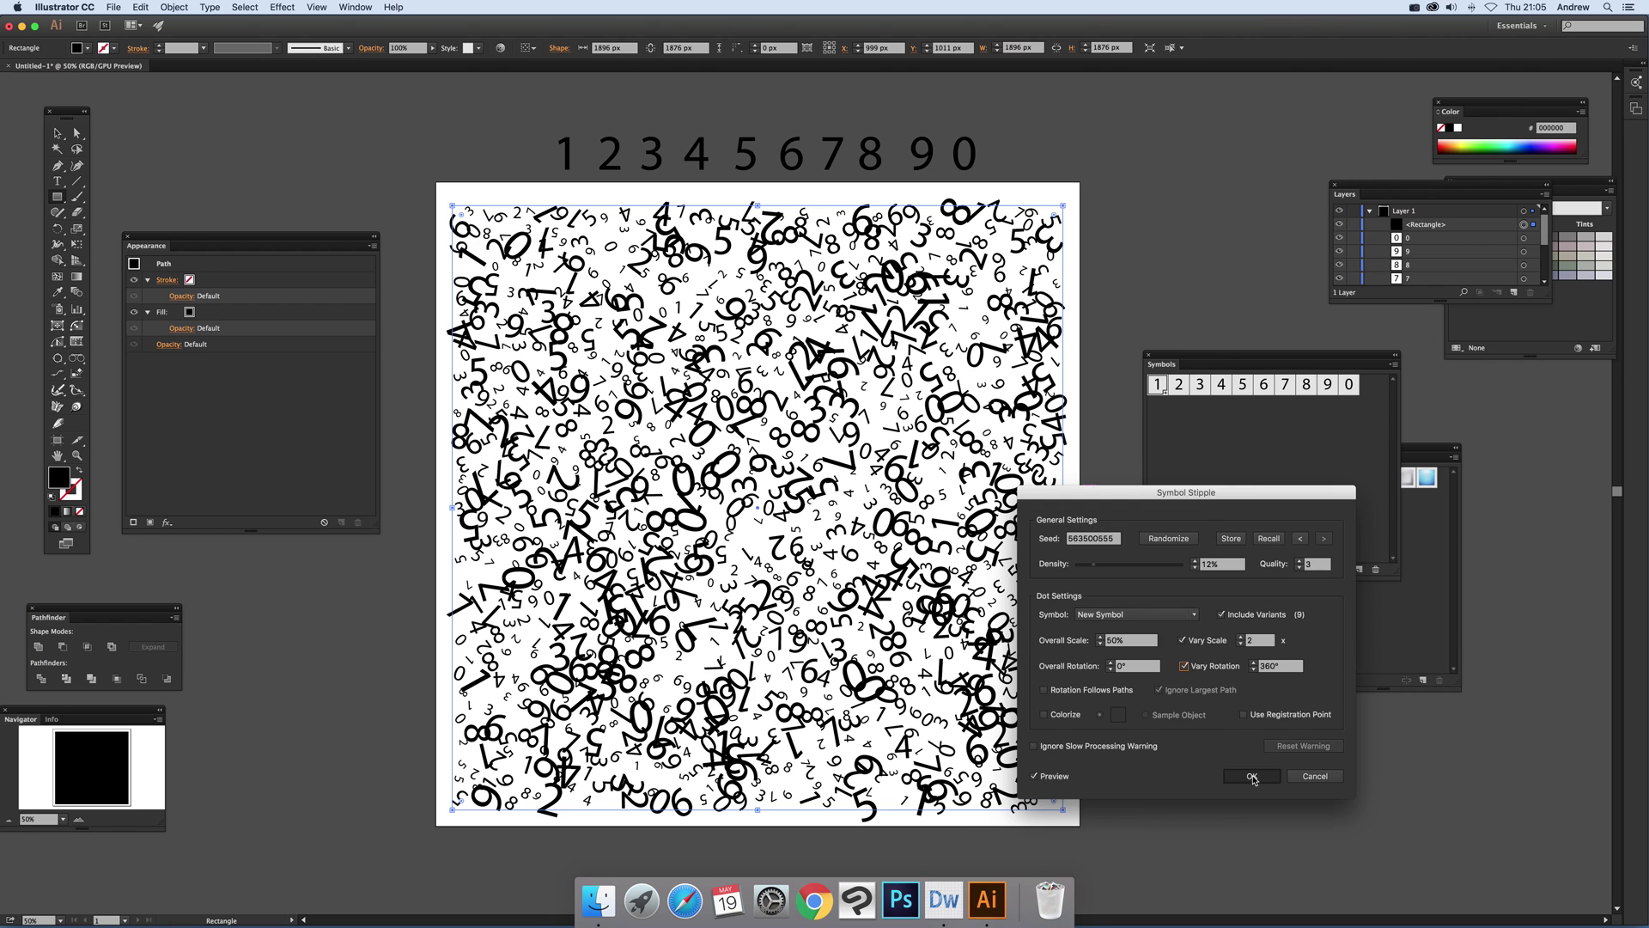